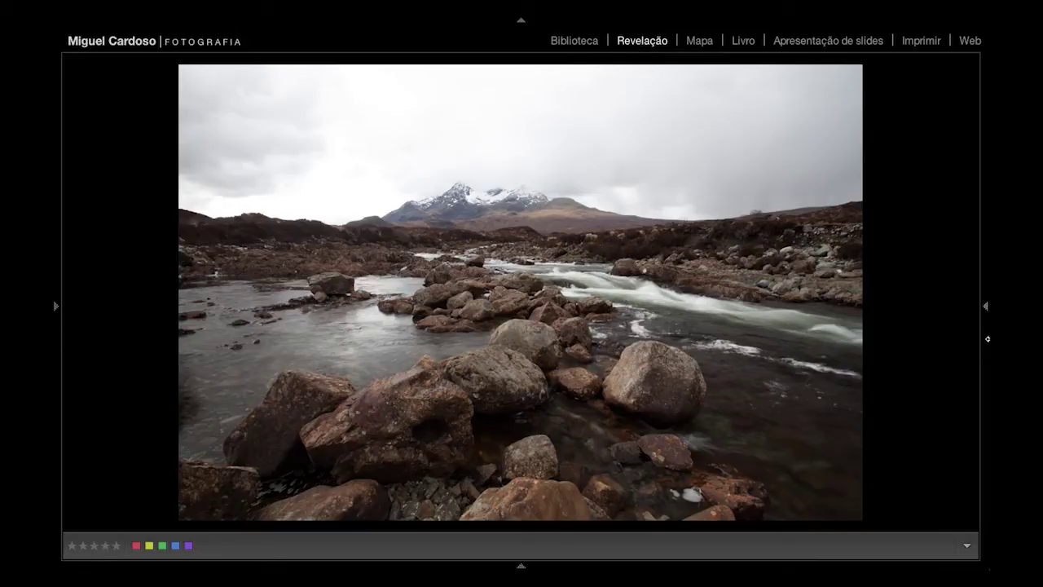
Step: Reveal and pin the Develop module's right-hand adjustment panels beside the river photo
left_click(985, 307)
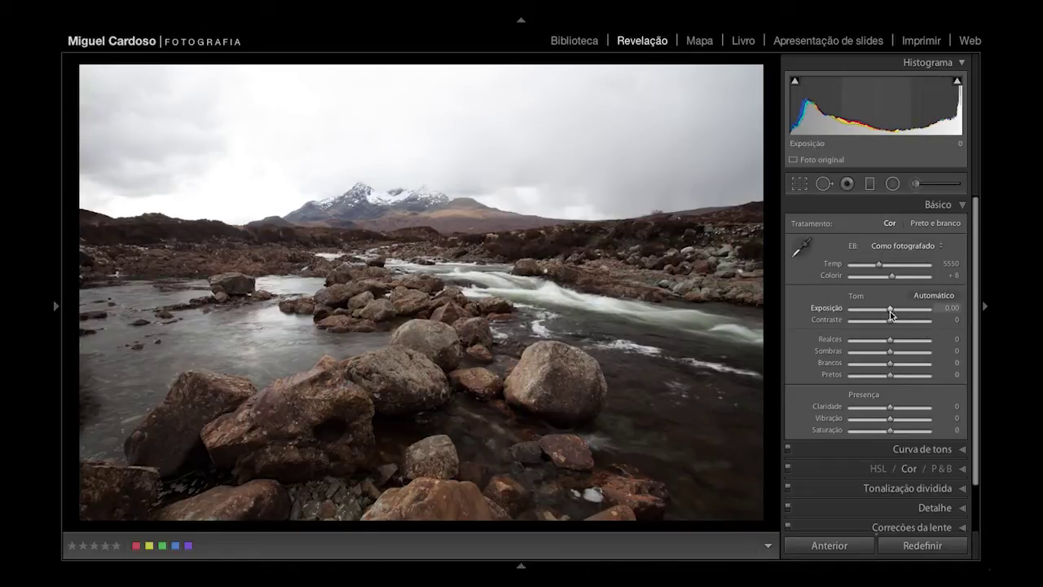
Step: Set Highlights to −92, Exposure to −0.40 and Shadows to +55 in the Basic panel
left_click_drag(891, 340, 854, 342)
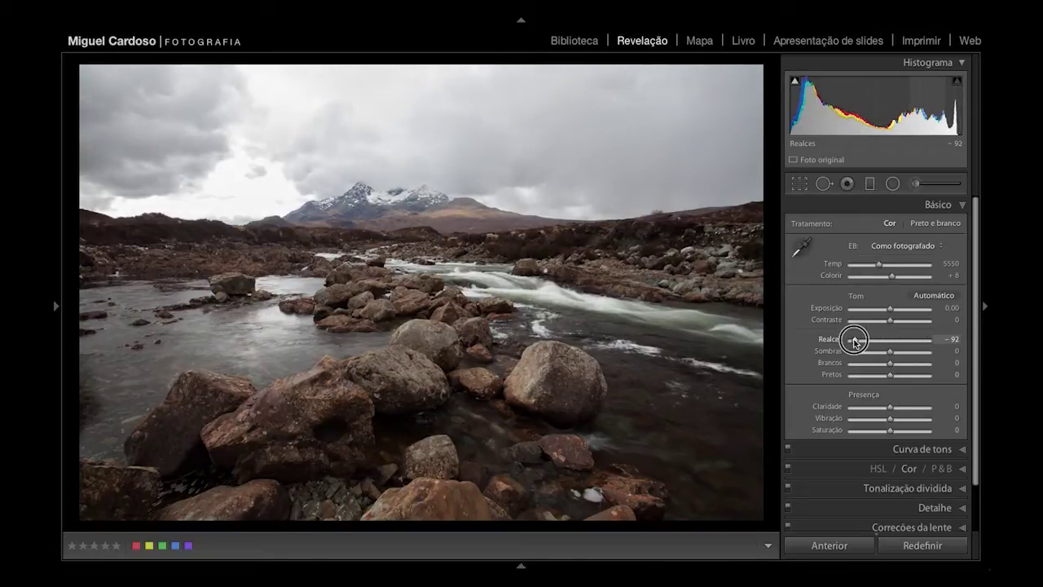
left_click_drag(891, 309, 887, 309)
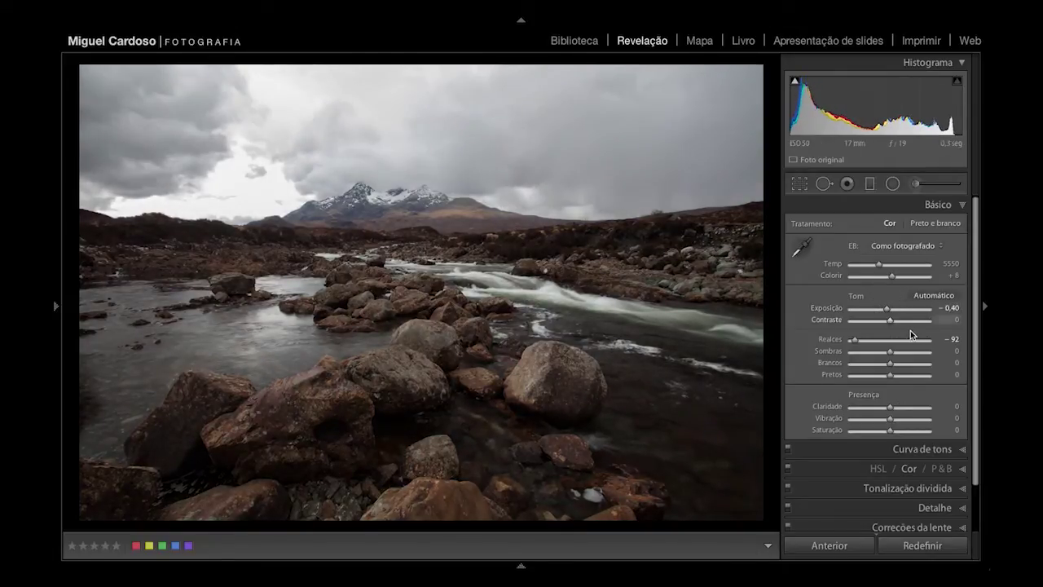
left_click_drag(907, 352, 913, 353)
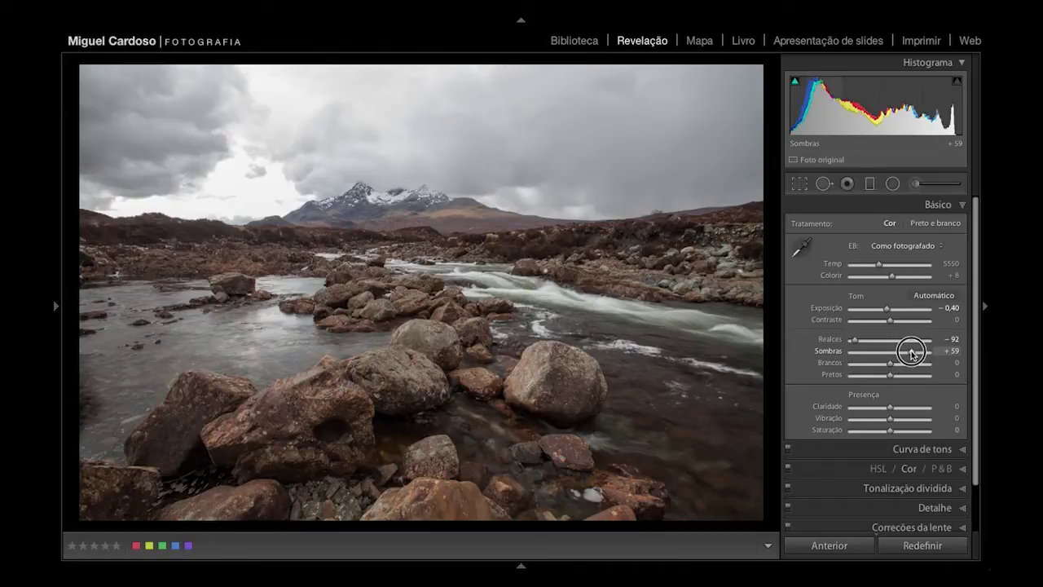
left_click_drag(912, 352, 909, 352)
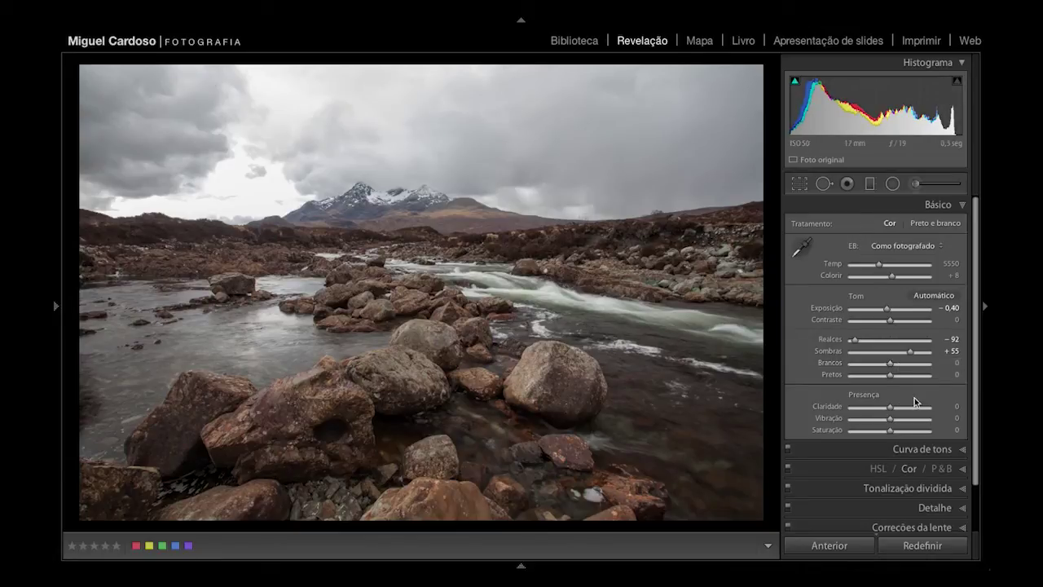
Step: Set Contrast +26, Blacks −15, Clarity +51 and Vibrance +37 in the Basic panel
left_click(890, 321)
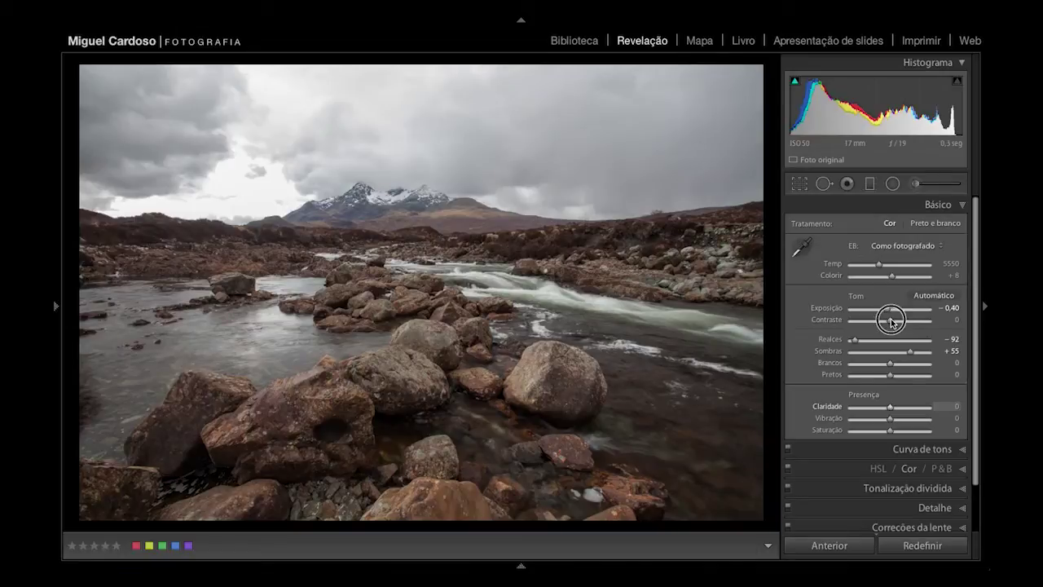
left_click(903, 322)
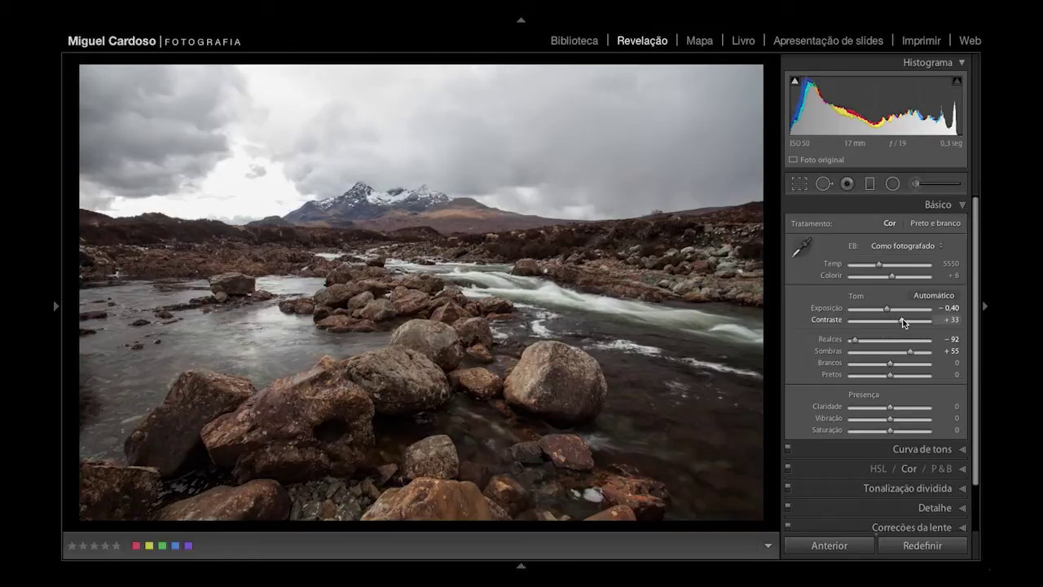
left_click_drag(902, 322, 900, 323)
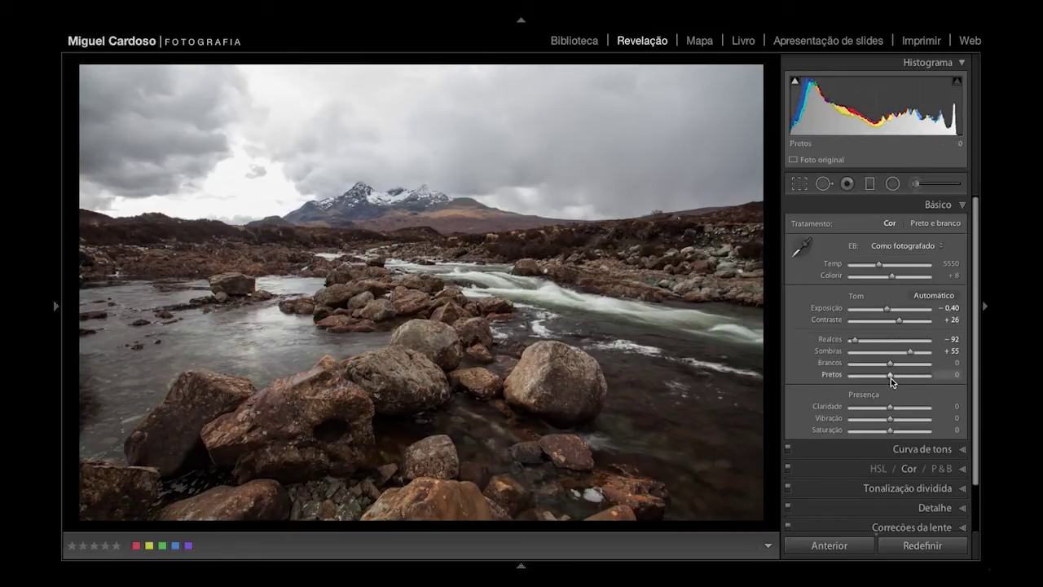
left_click_drag(890, 376, 885, 377)
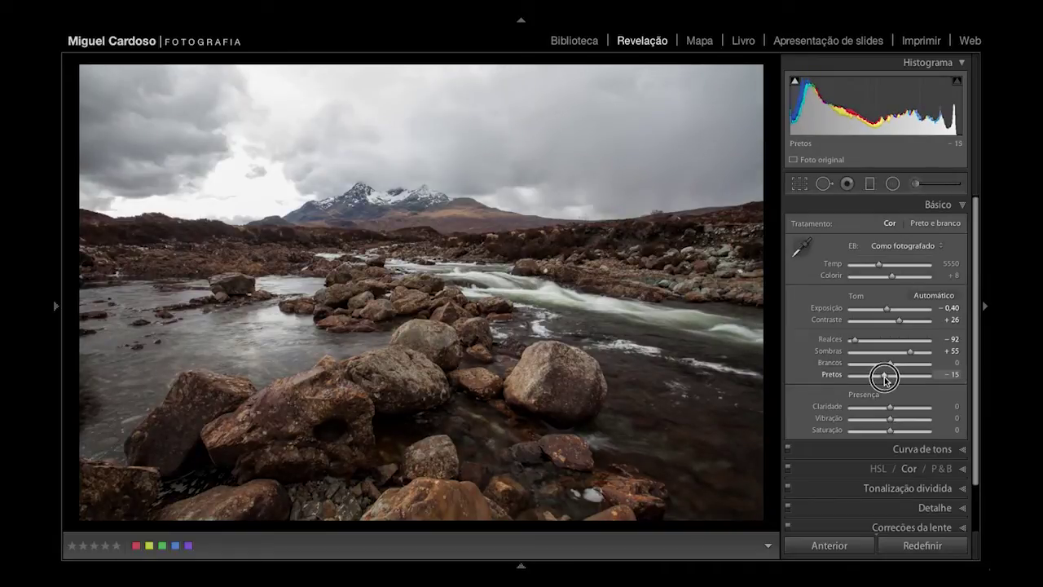
mouse_move(892, 410)
left_mouse_down()
mouse_move(910, 406)
mouse_move(903, 423)
left_mouse_up()
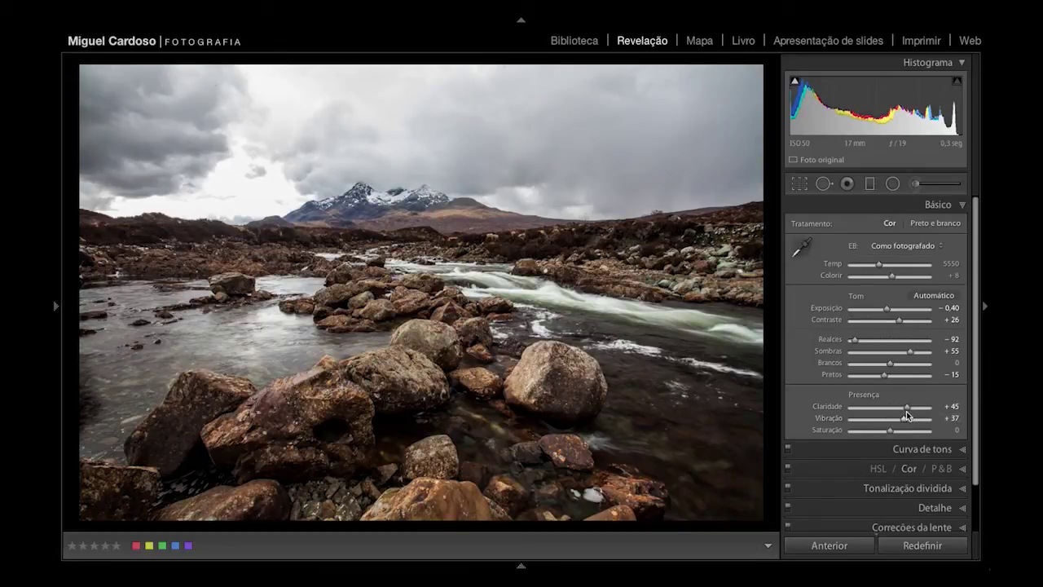
left_click_drag(907, 408, 909, 408)
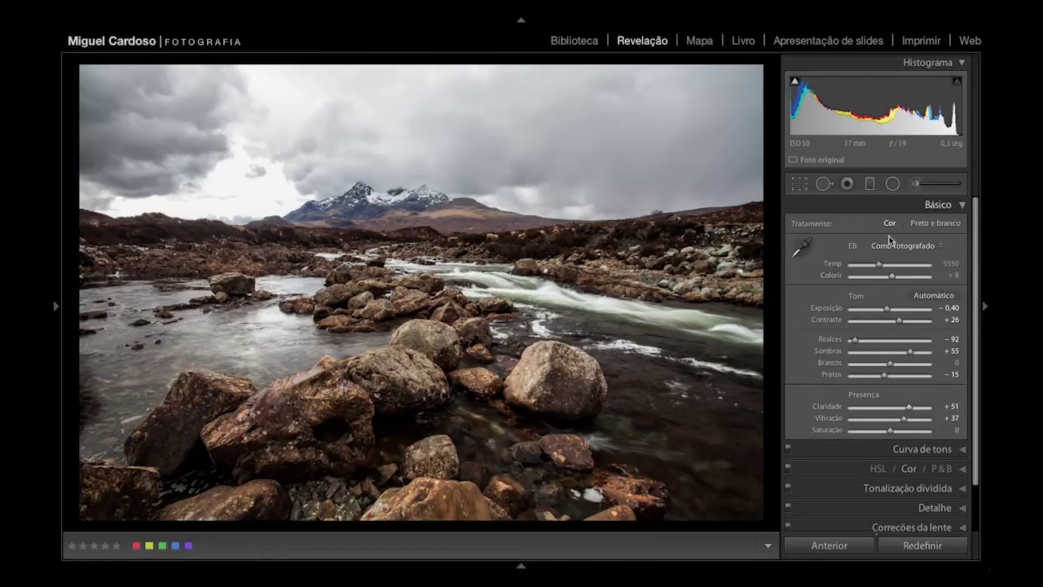
Step: Expand the Detail panel and raise the sharpening Amount to 60
scroll(899, 368, "down", 1)
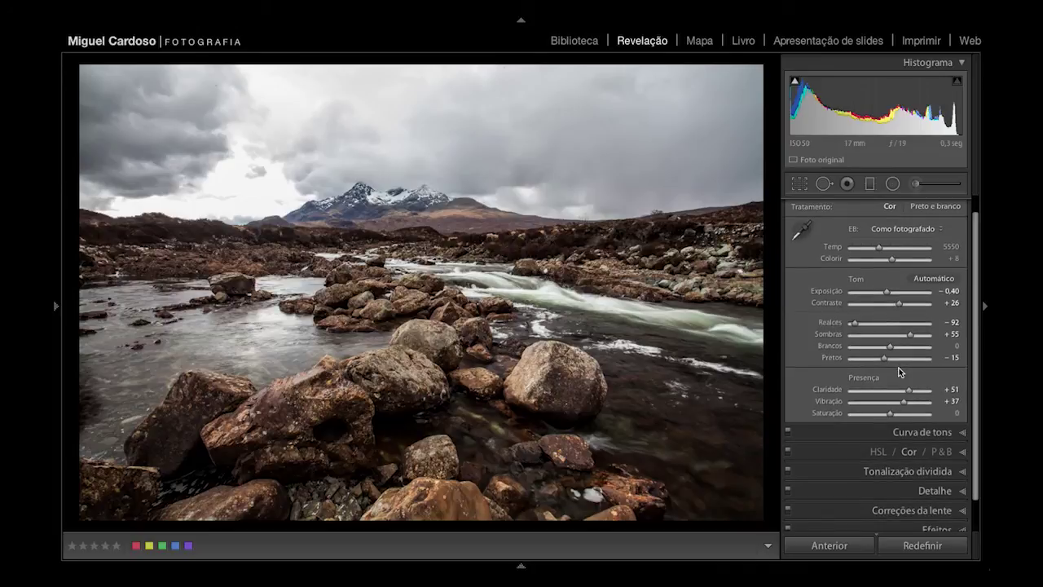
scroll(898, 372, "down", 1)
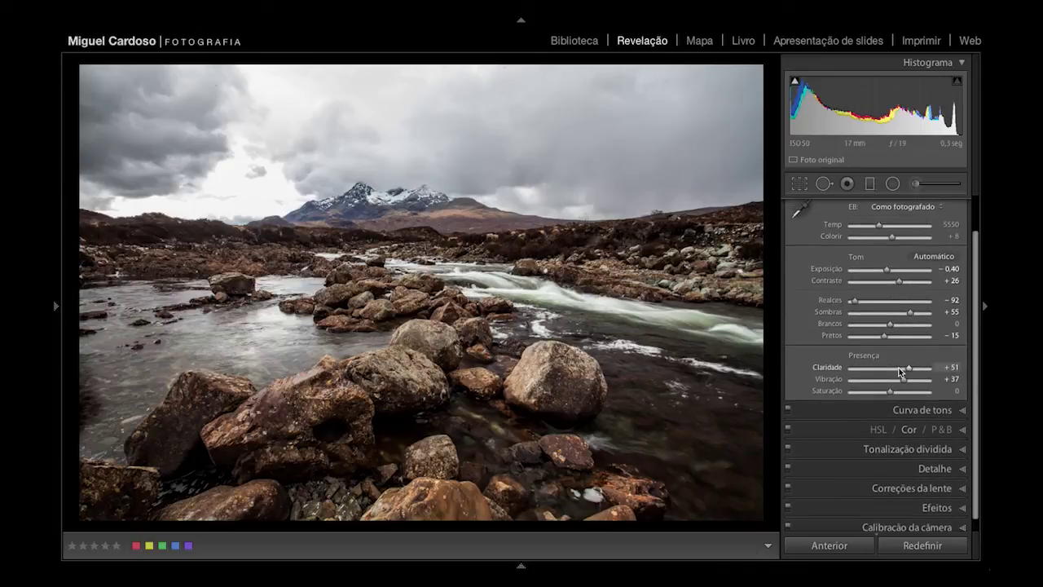
left_click(936, 470)
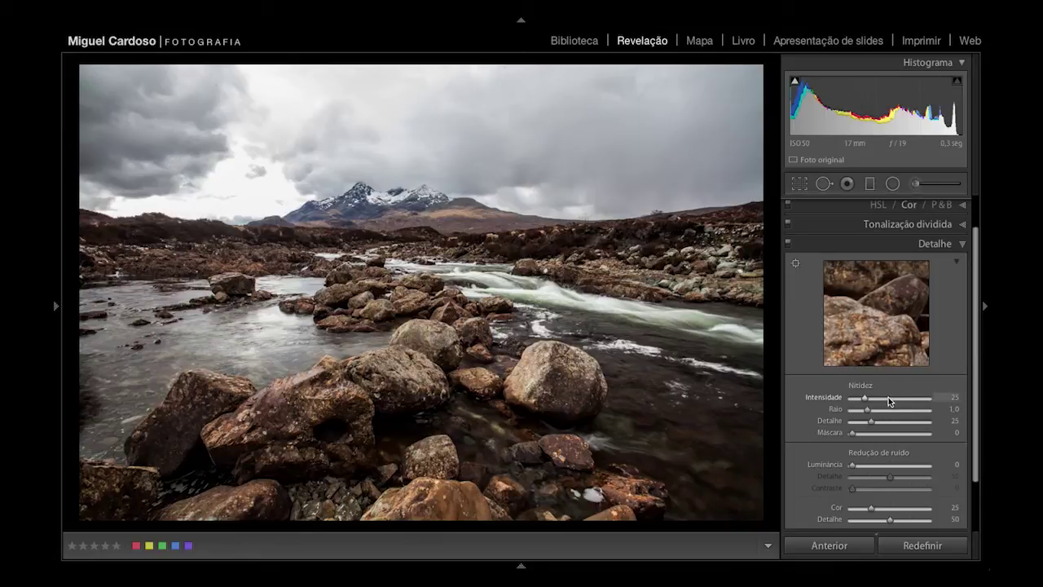
left_click_drag(865, 399, 883, 400)
Step: Enter sharpening Radius 1,5, Detail 30 and Masking 10, then zoom in to check the rocks
left_click(949, 409)
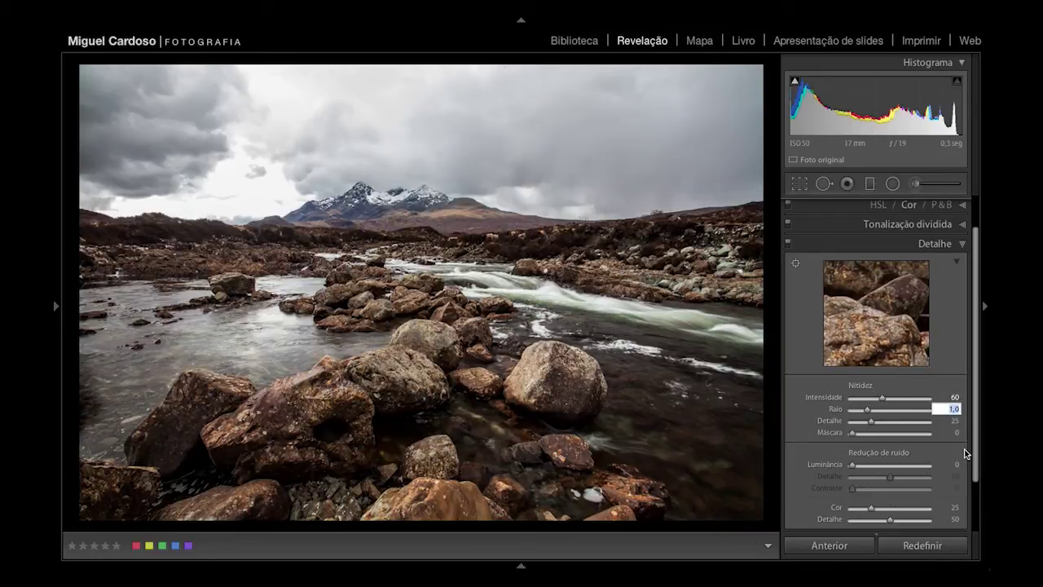
type("1,")
left_click(957, 422)
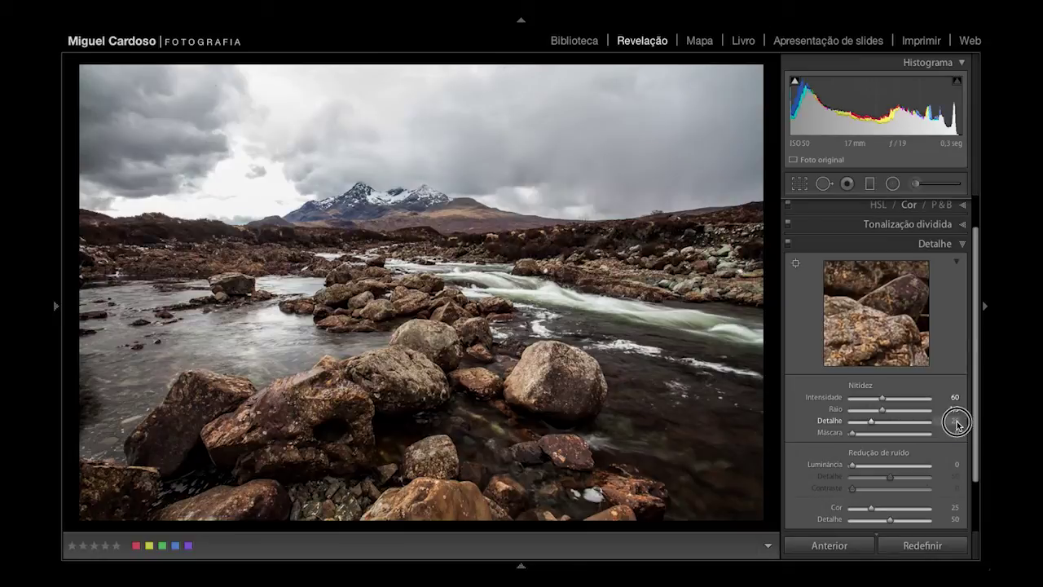
type("30")
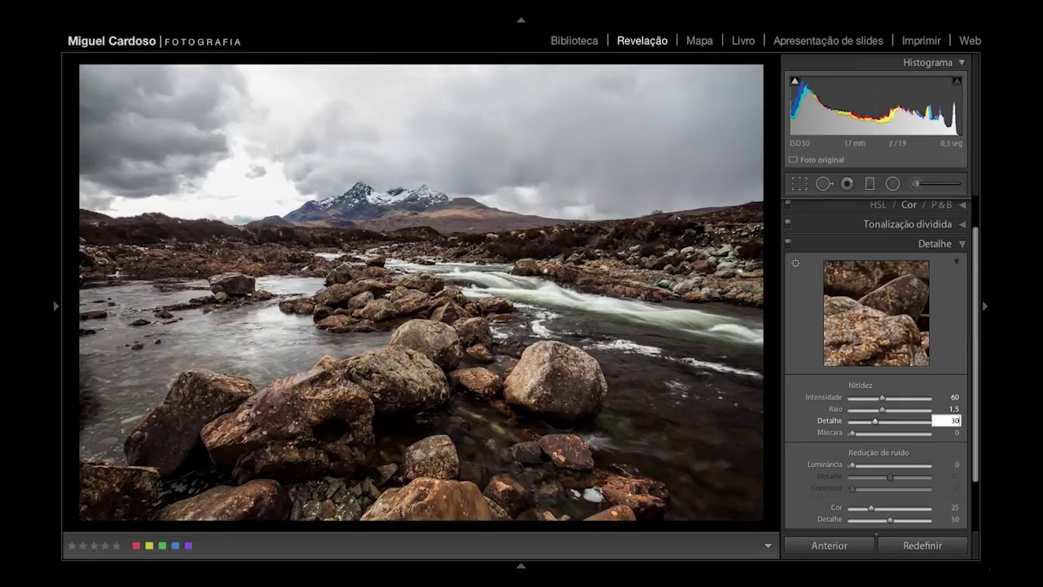
left_click(956, 433)
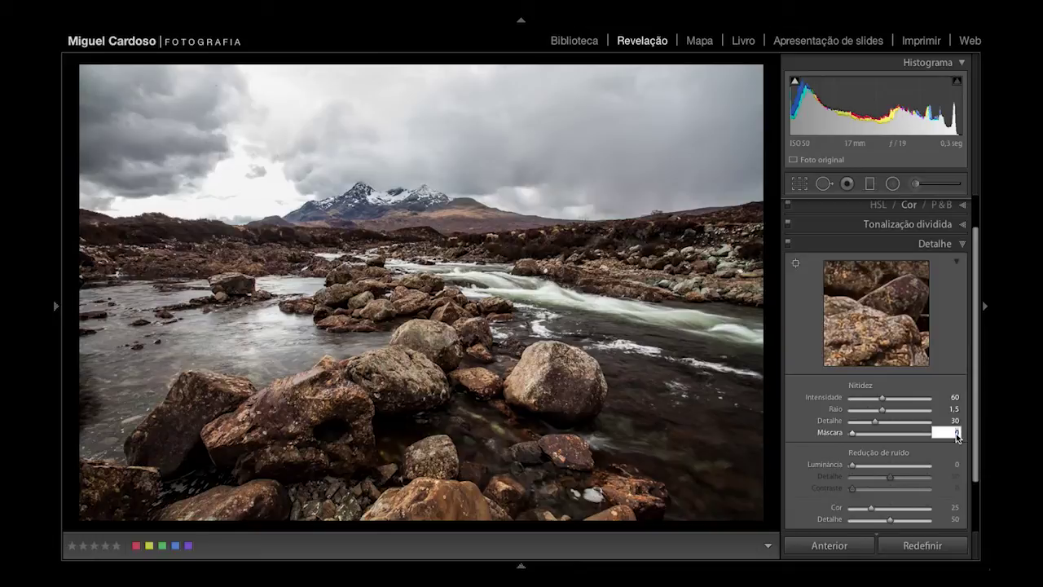
type("1")
key("Return")
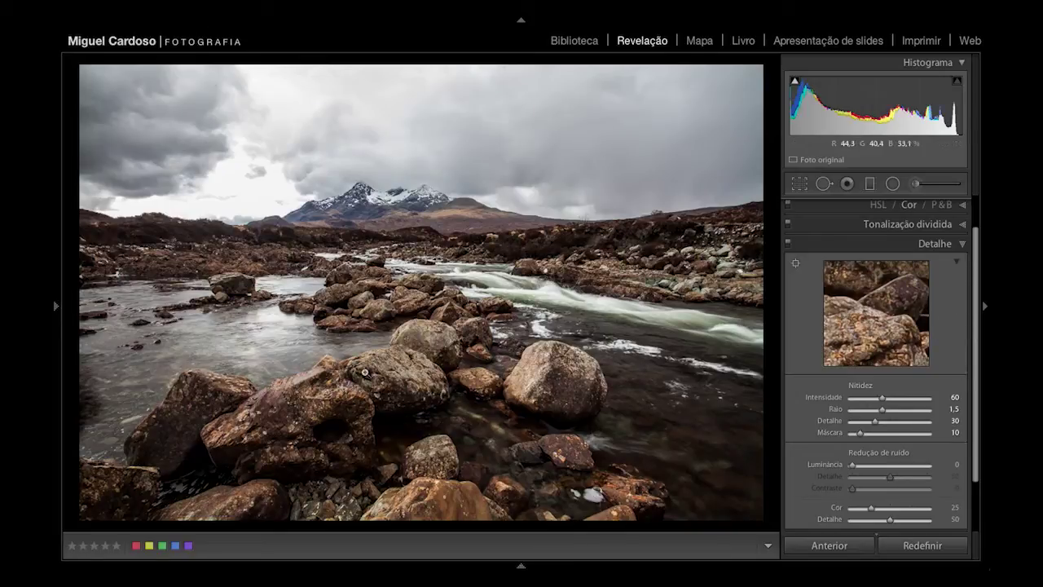
left_click(365, 372)
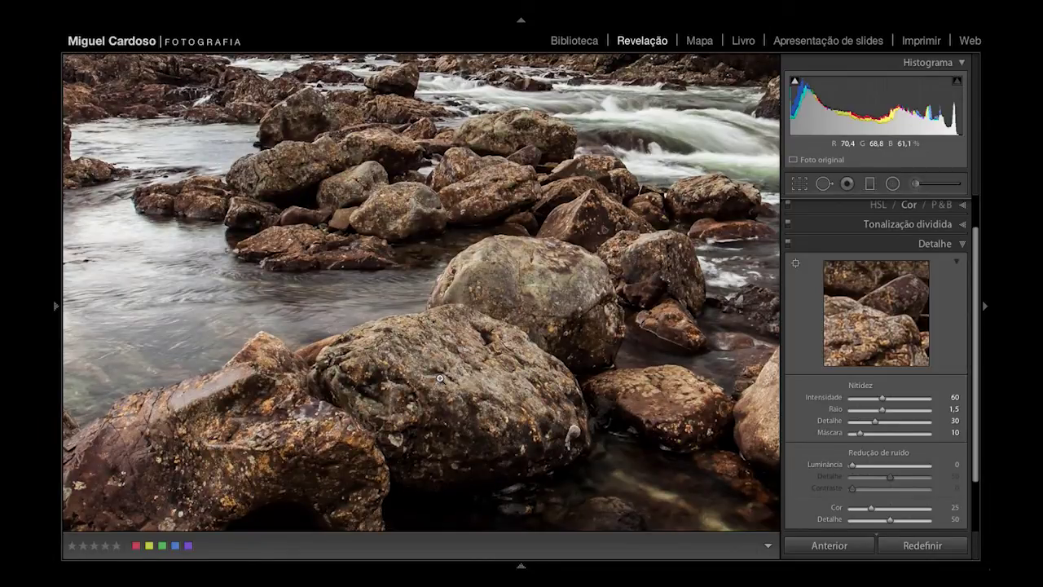
left_click(438, 377)
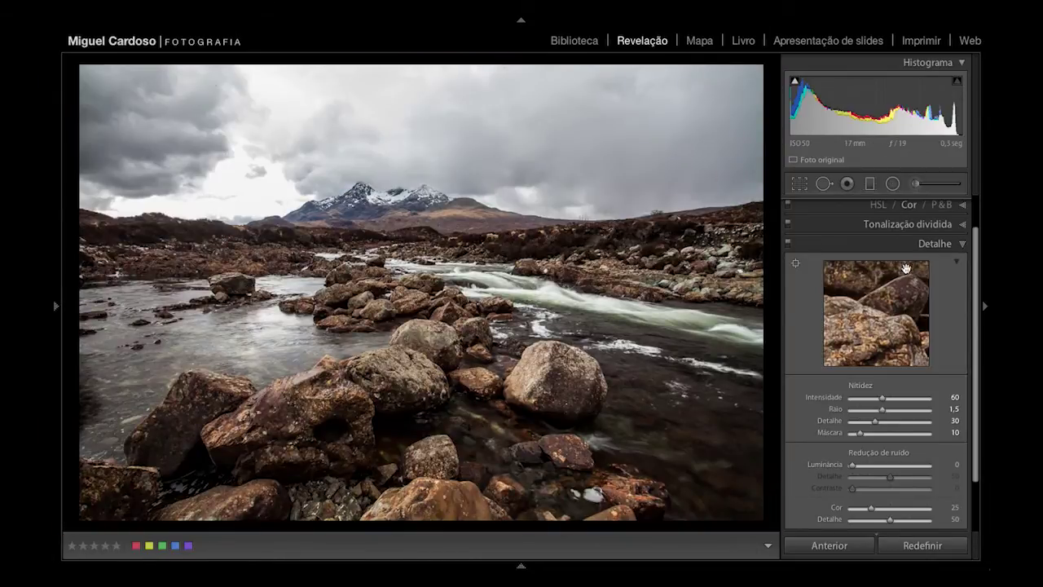
Step: Draw a sky graduated filter with Exposure −0.48, Contrast 30, Highlights −76 and Clarity 62
left_click(962, 245)
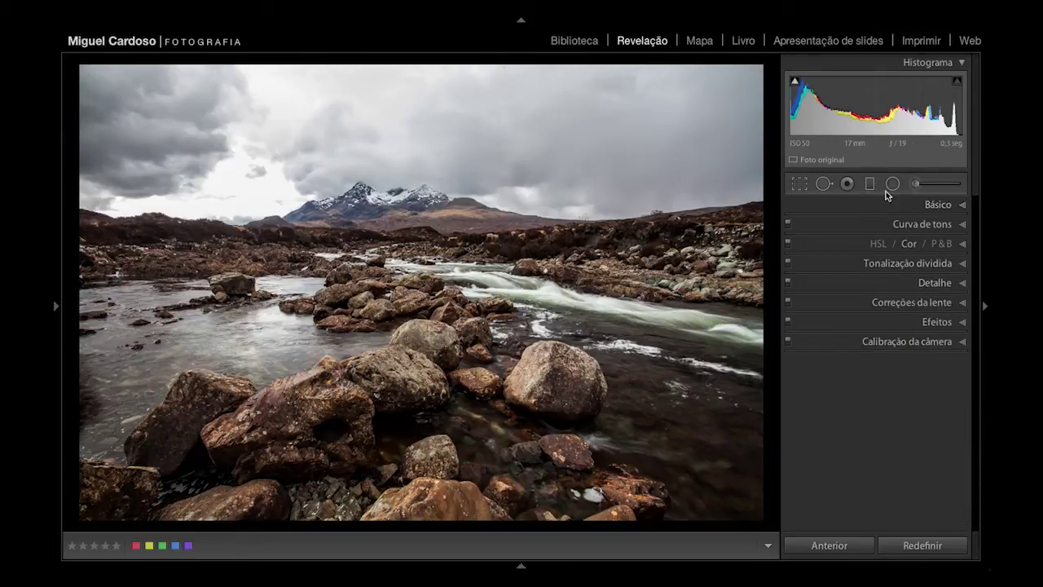
left_click(941, 205)
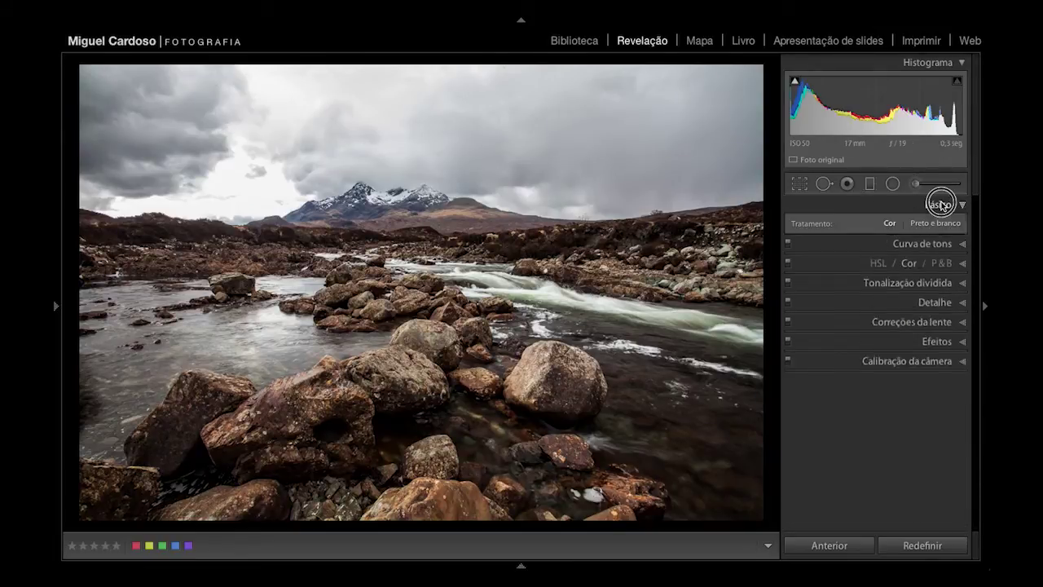
left_click(870, 187)
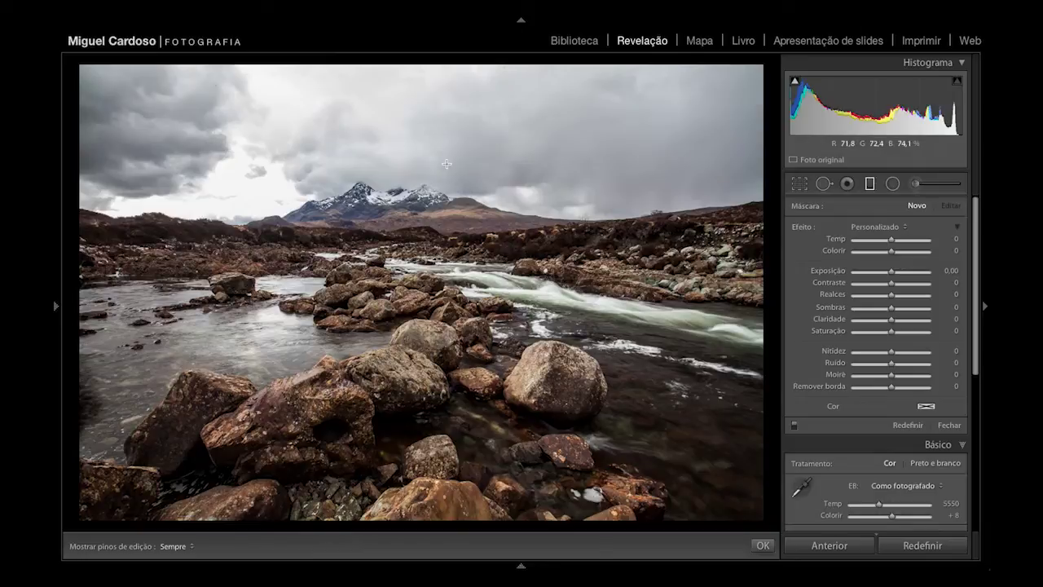
left_click_drag(446, 177, 445, 239)
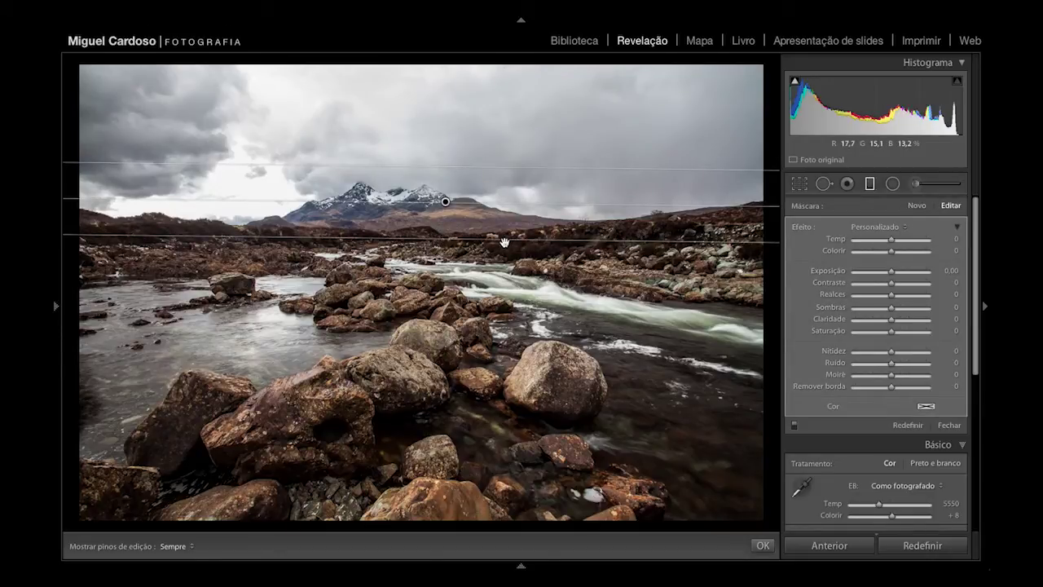
mouse_move(892, 270)
left_mouse_down()
mouse_move(901, 286)
mouse_move(861, 302)
mouse_move(912, 323)
left_mouse_up()
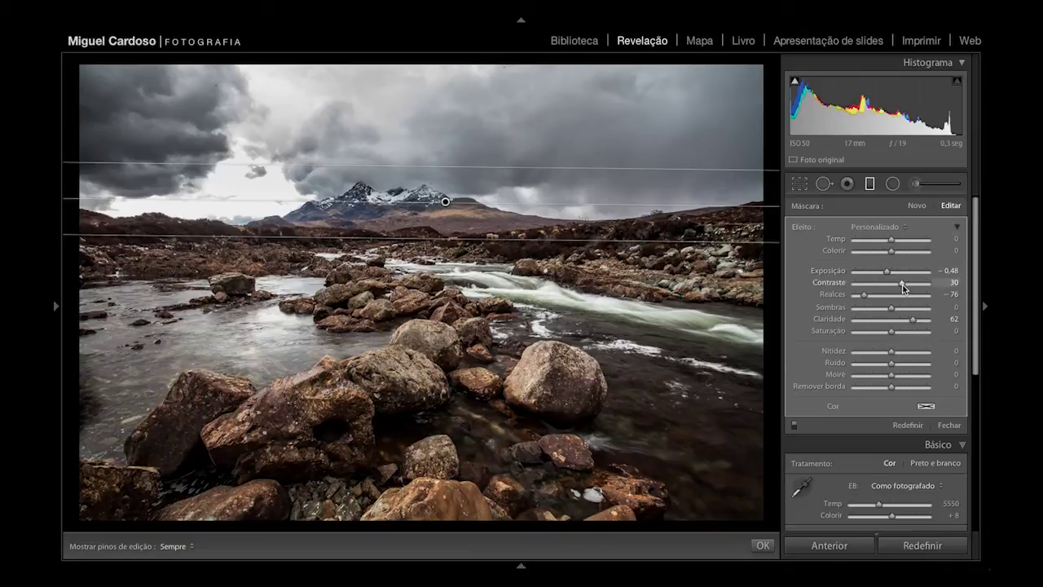
Step: Lower the sky filter to Highlights −82 and Contrast 3, compare before/after, and close it
left_click_drag(863, 294, 861, 295)
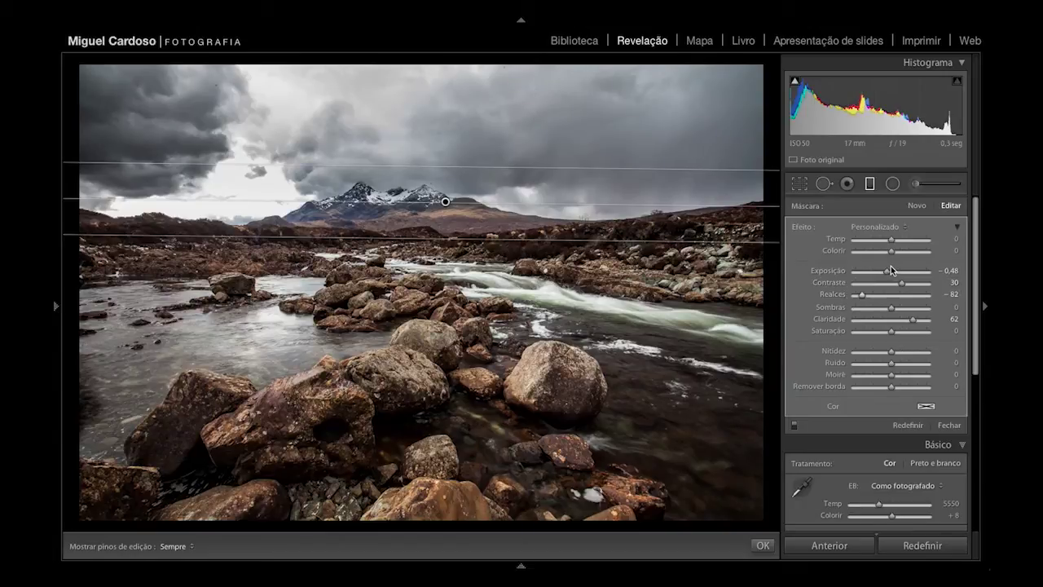
left_click_drag(897, 282, 892, 287)
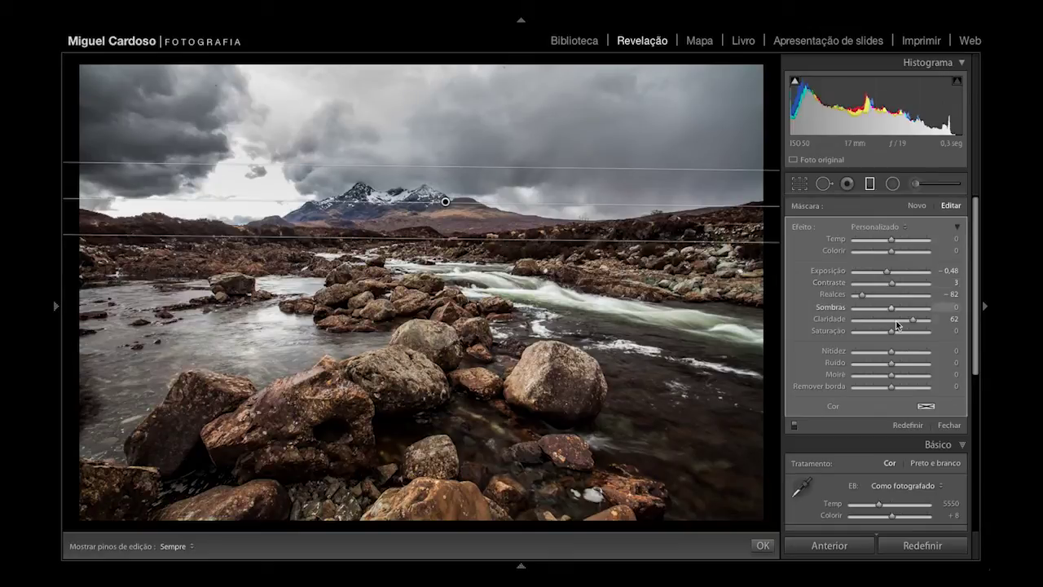
left_click(794, 425)
left_click(794, 425)
left_click(949, 426)
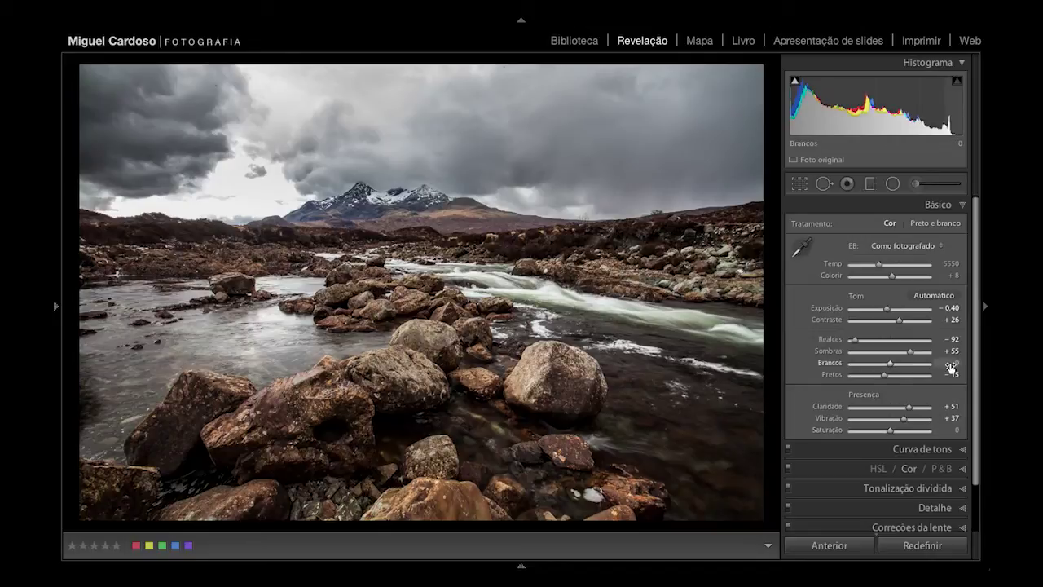
Step: Keep Treatment on Color and set the white balance Temp to 5763 (Custom)
left_click(889, 224)
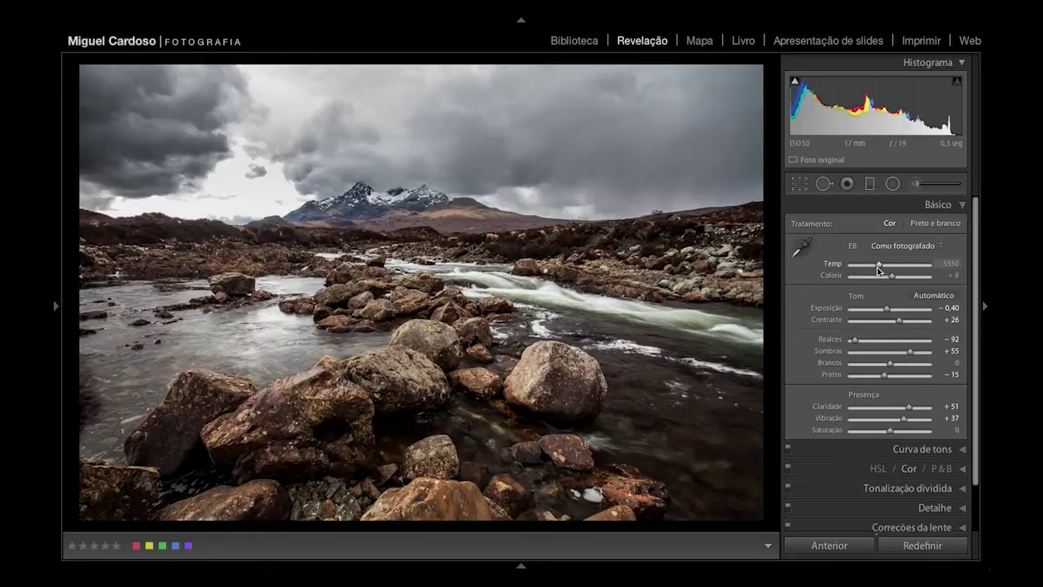
left_click(879, 264)
left_click_drag(879, 265, 881, 264)
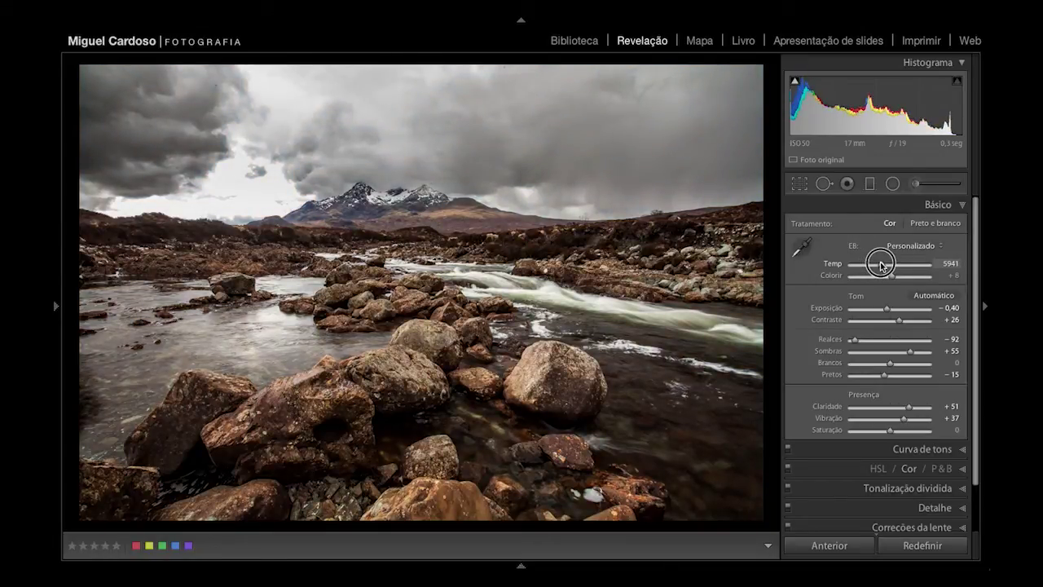
left_click_drag(881, 265, 879, 264)
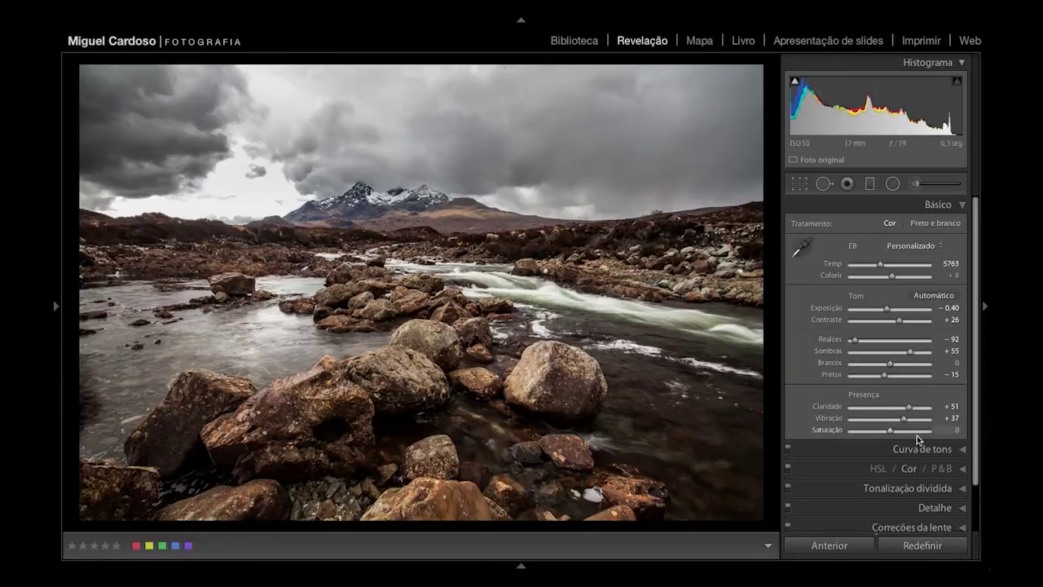
Step: Raise Orange and Yellow saturation to +22 each in HSL/Color, toggling the panel to compare
left_click(910, 470)
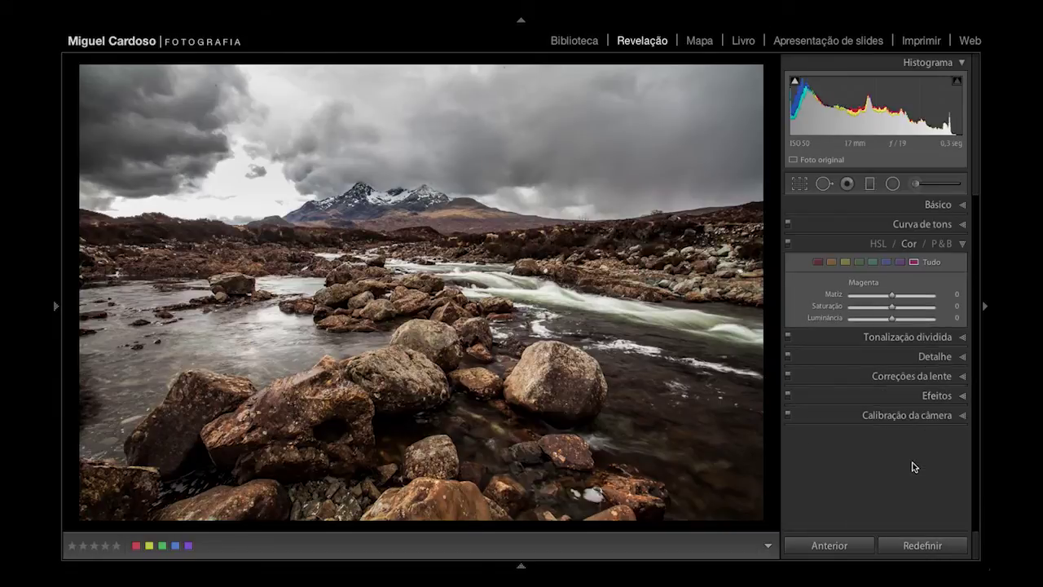
left_click(932, 262)
left_click(932, 262)
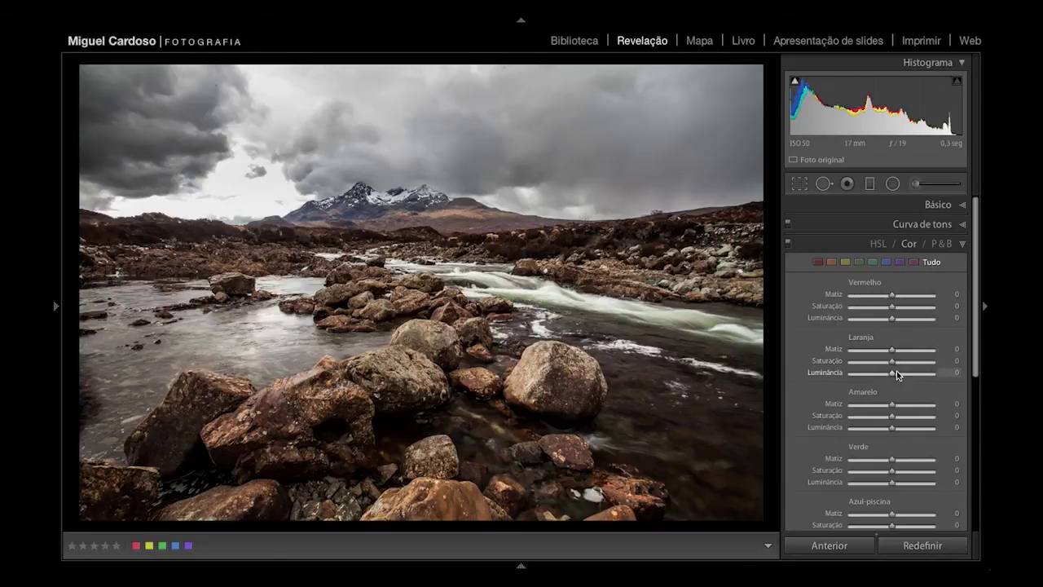
left_click(831, 262)
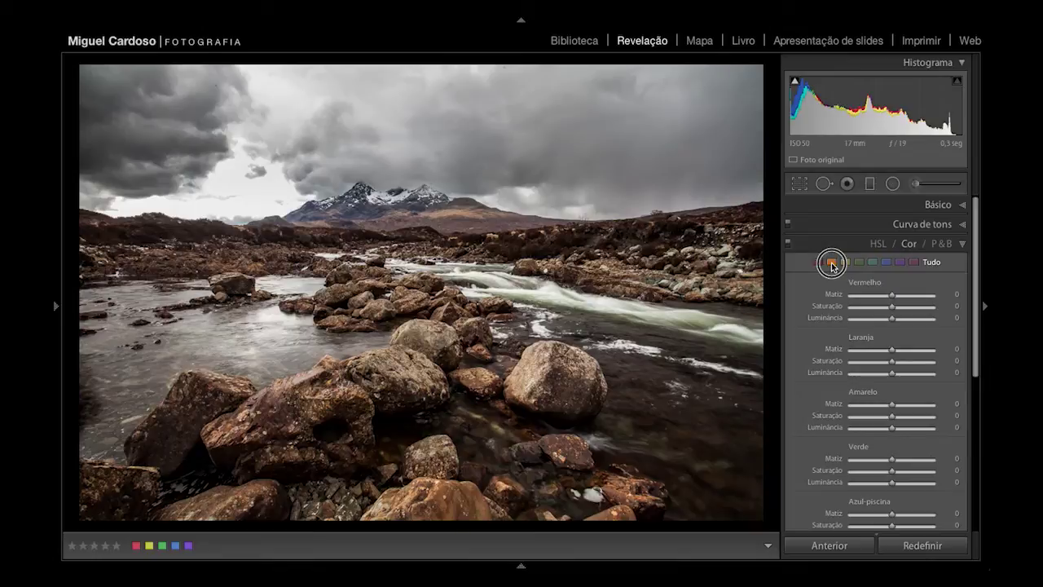
left_click_drag(893, 306, 904, 310)
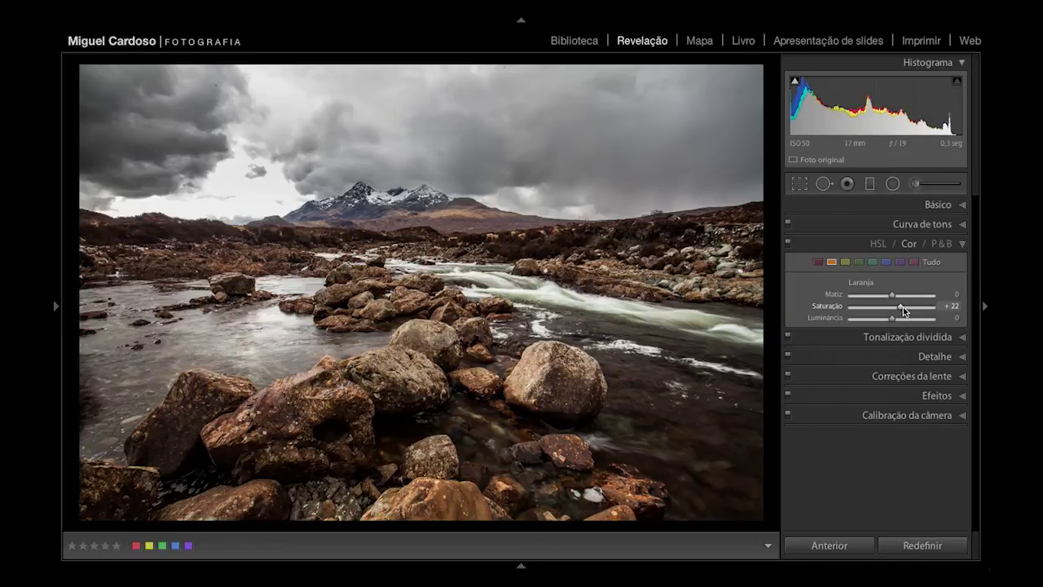
left_click(844, 262)
left_click_drag(892, 307, 901, 311)
left_click(787, 243)
left_click(787, 243)
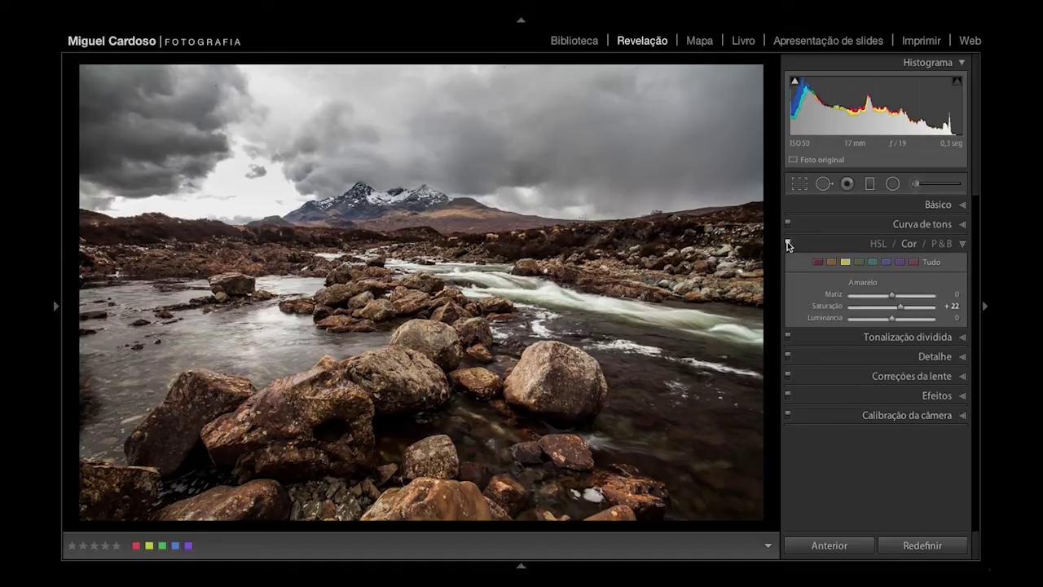
left_click(787, 243)
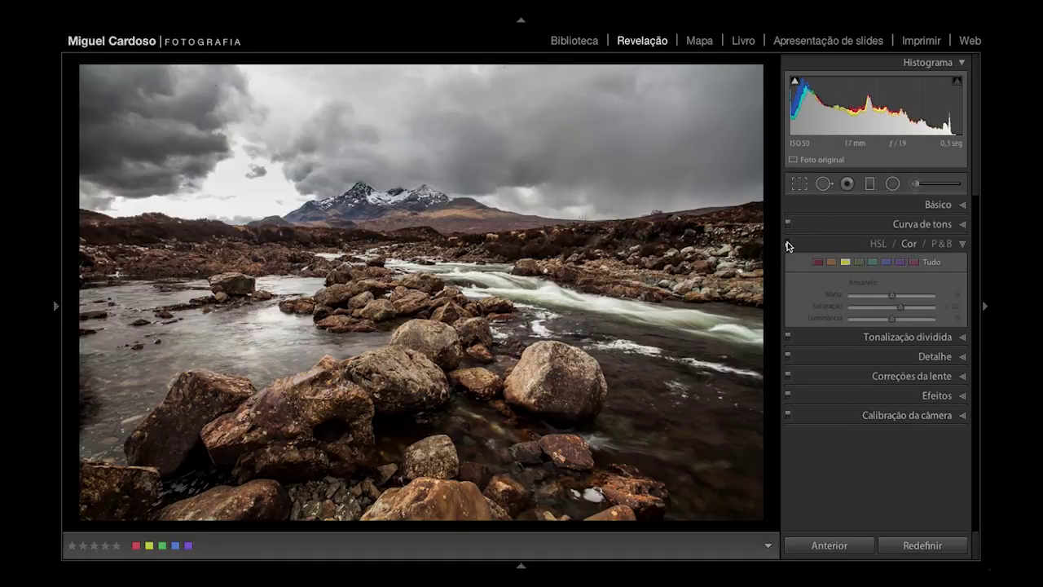
Step: Re-enable HSL, expand Lens Corrections and zoom into the hills to inspect colour fringing
left_click(787, 243)
left_click(901, 375)
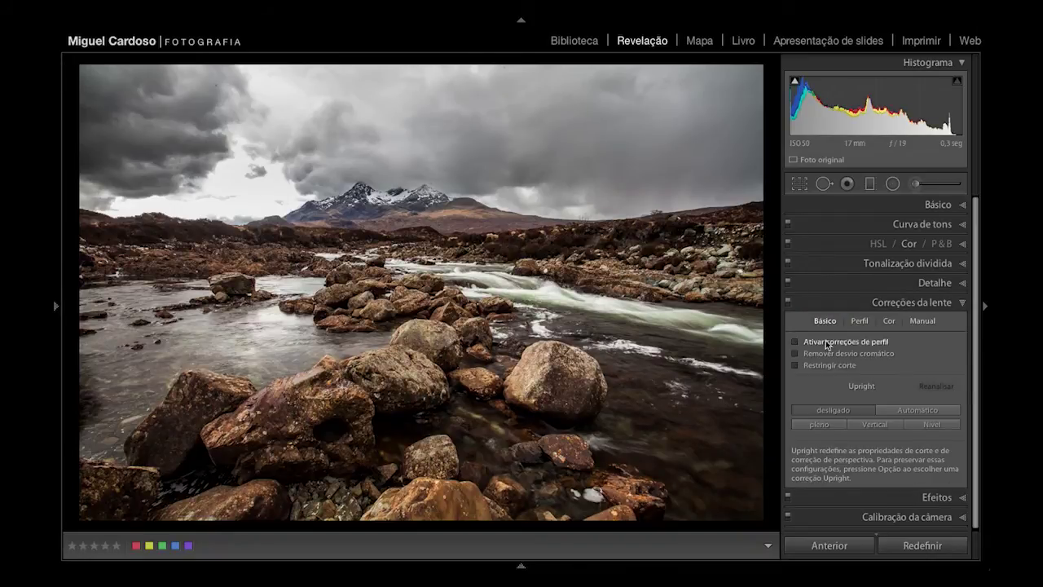
left_click(334, 196)
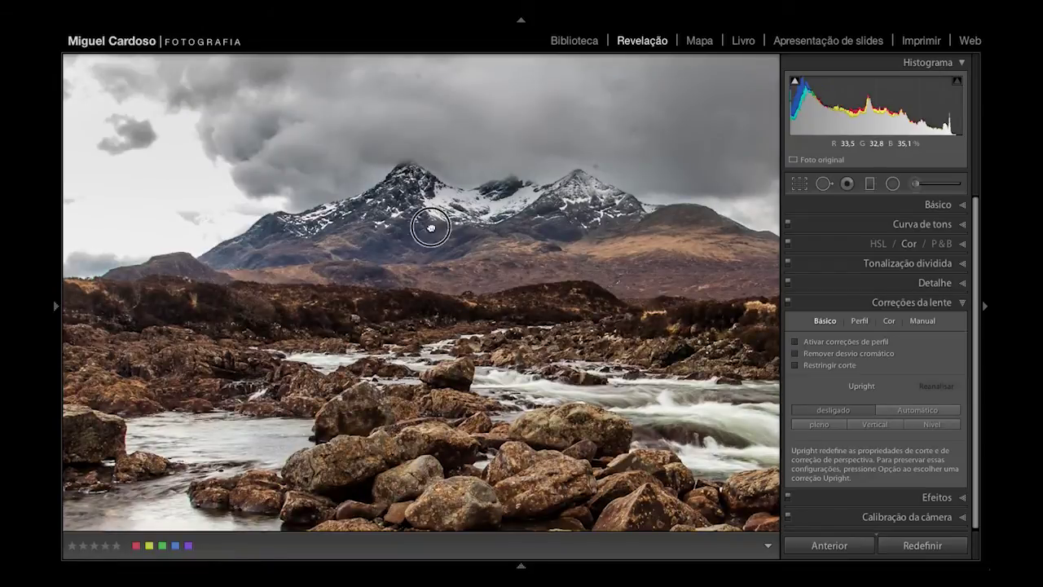
left_click_drag(430, 225, 239, 226)
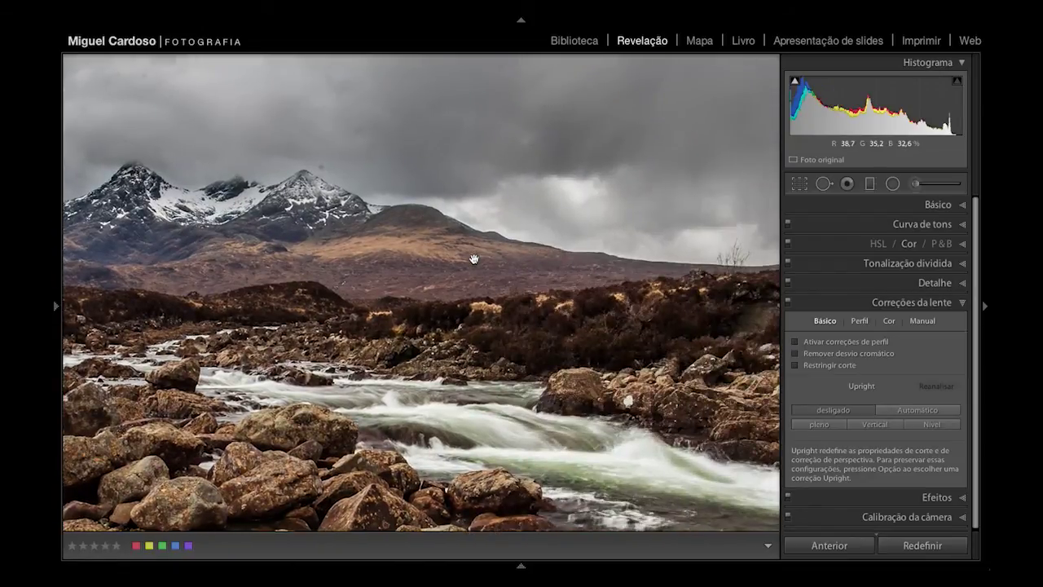
left_click(405, 256)
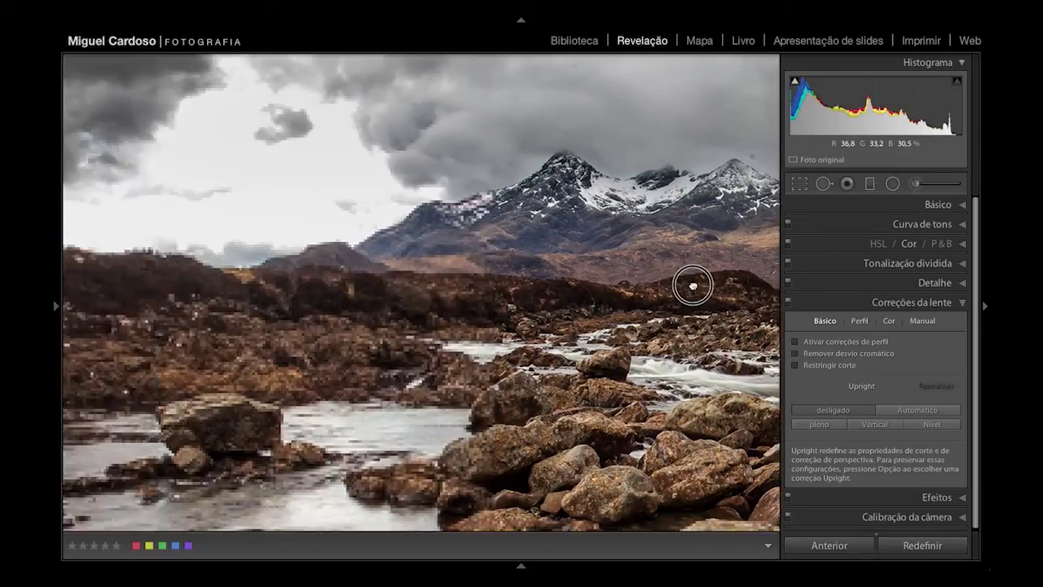
left_click(689, 287)
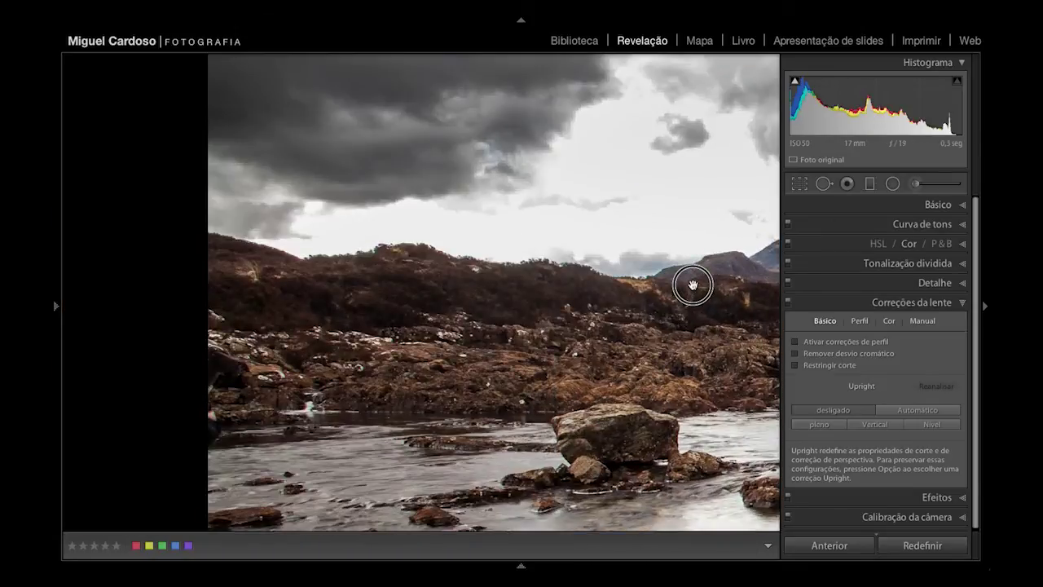
mouse_move(688, 287)
left_mouse_down()
mouse_move(421, 235)
mouse_move(284, 235)
left_mouse_up()
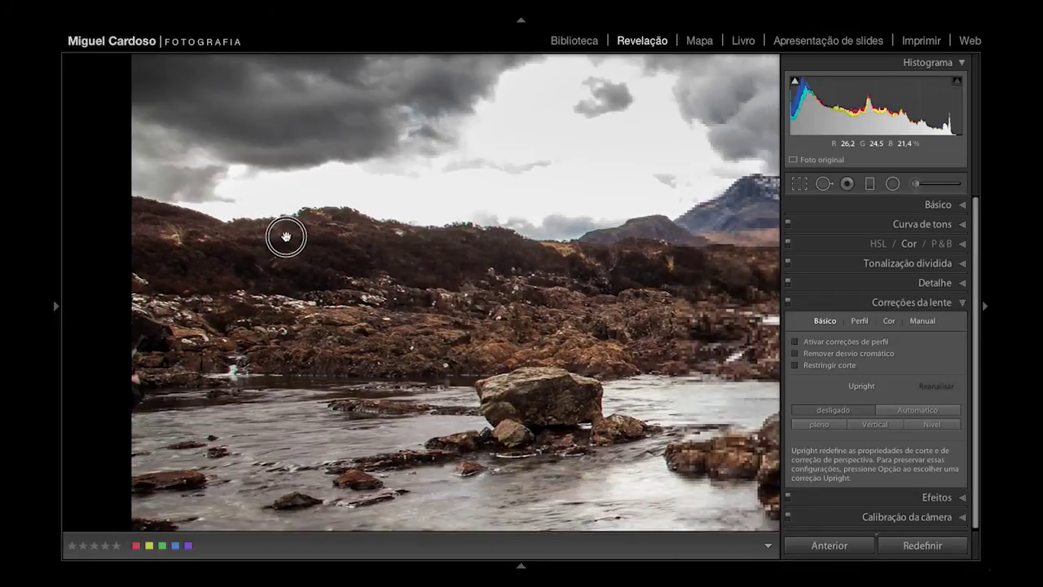
Step: Turn on Remove Chromatic Aberration, comparing off and on, and return to the whole-photo view
left_click(830, 357)
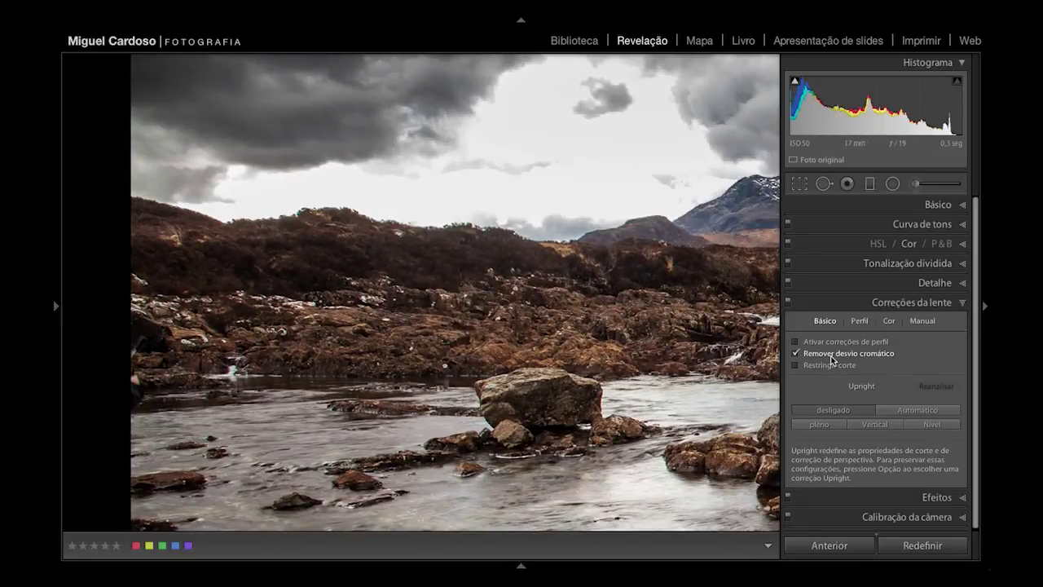
left_click(863, 356)
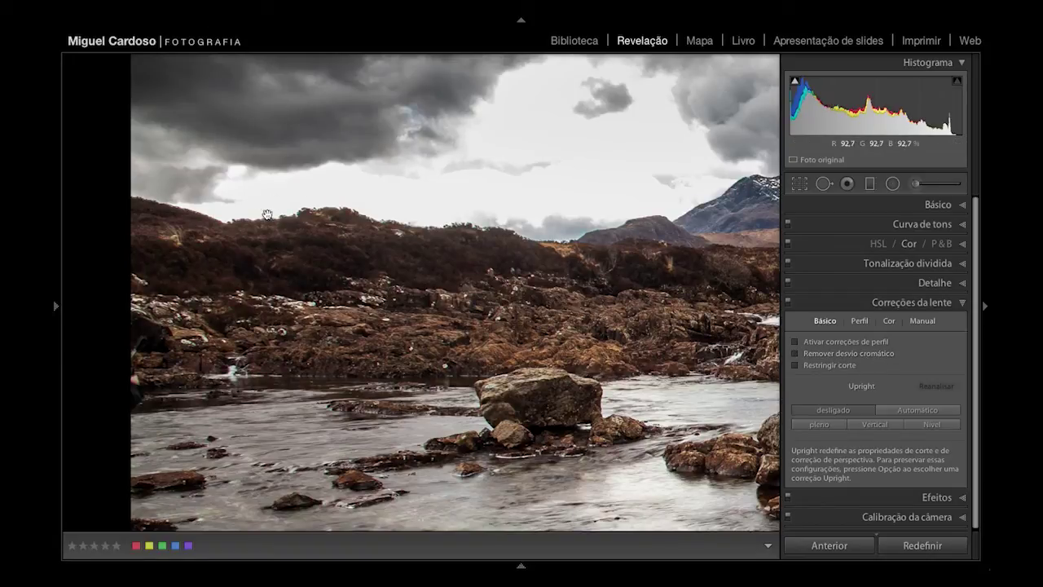
left_click(821, 355)
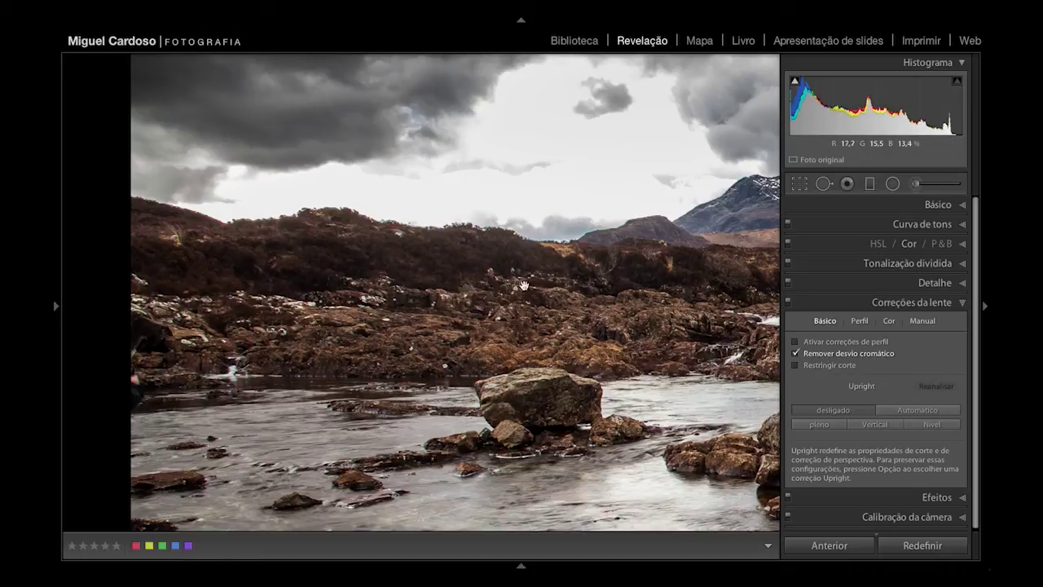
left_click(616, 358)
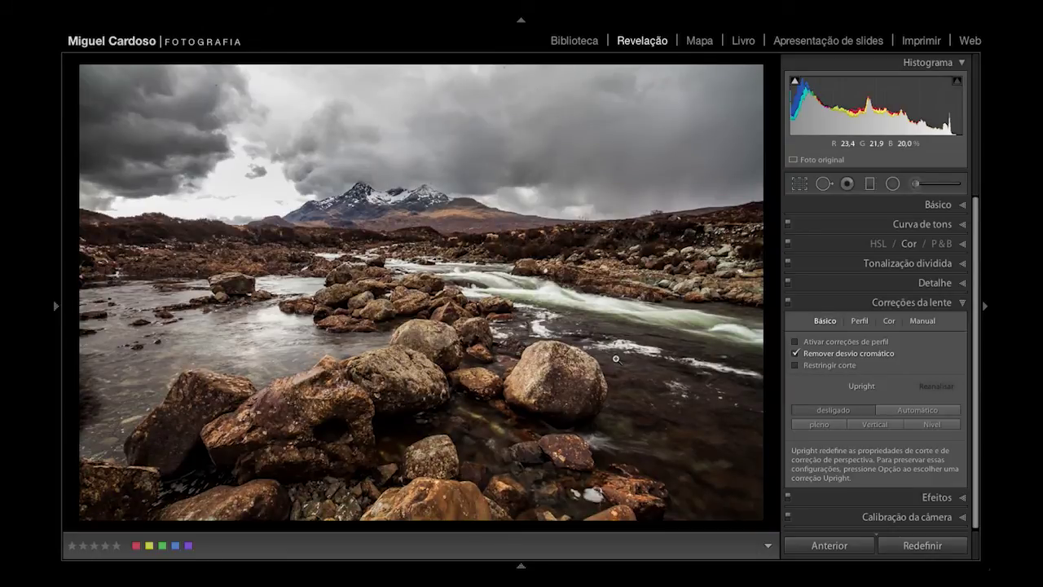
key("y")
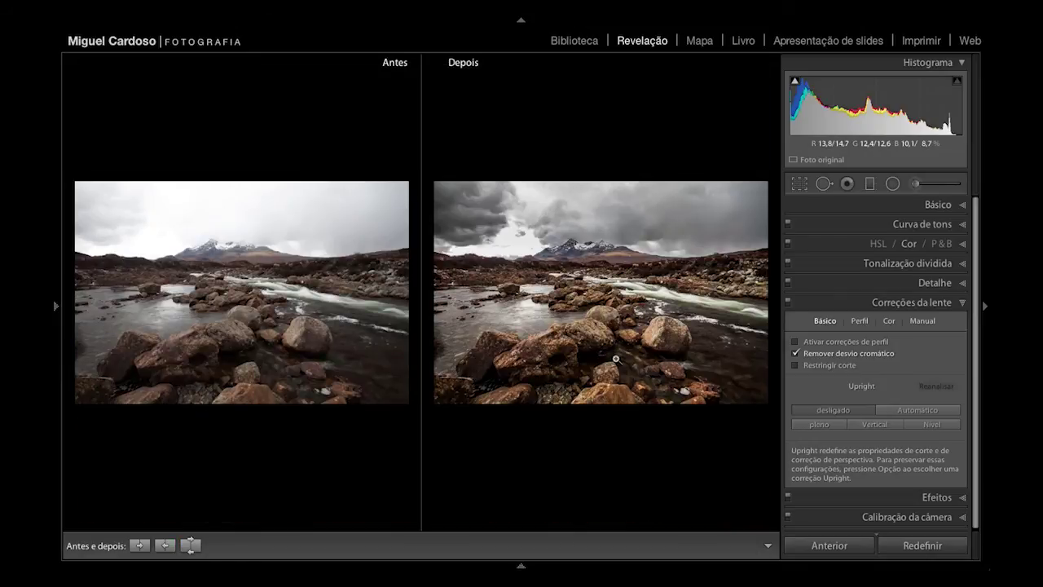
key("y")
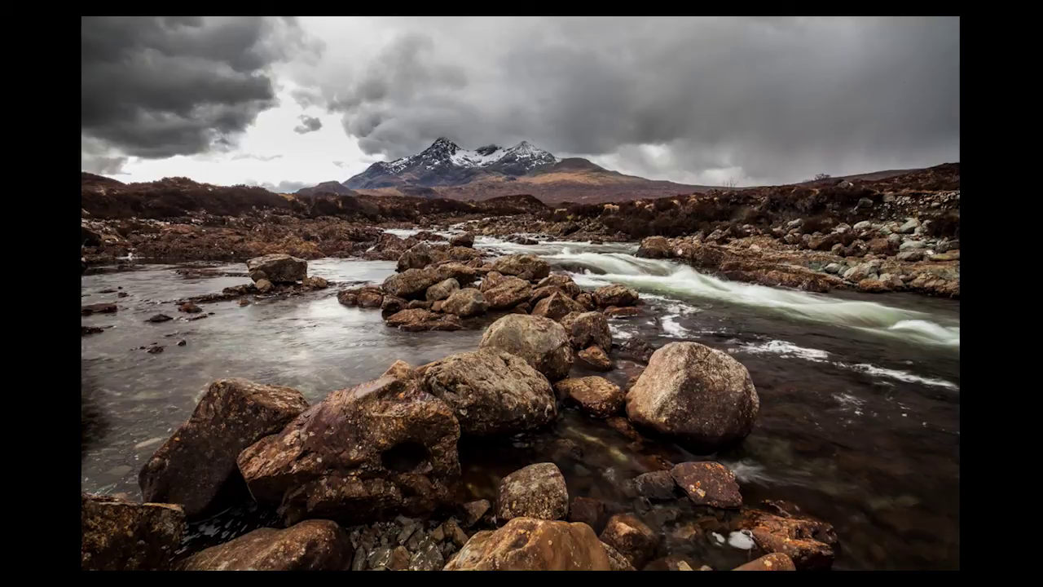
left_click(565, 389)
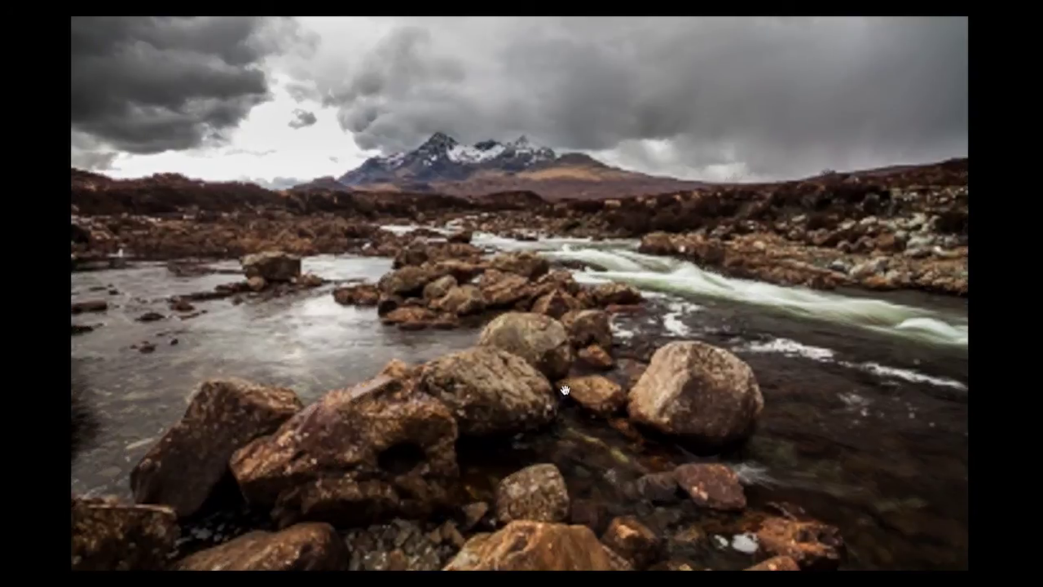
left_click(564, 390)
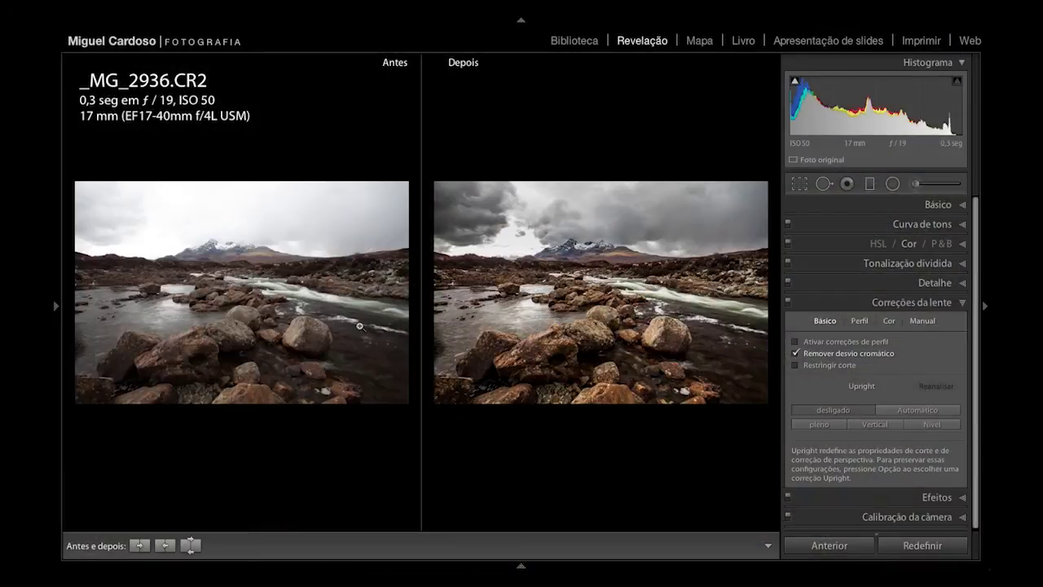
key("y")
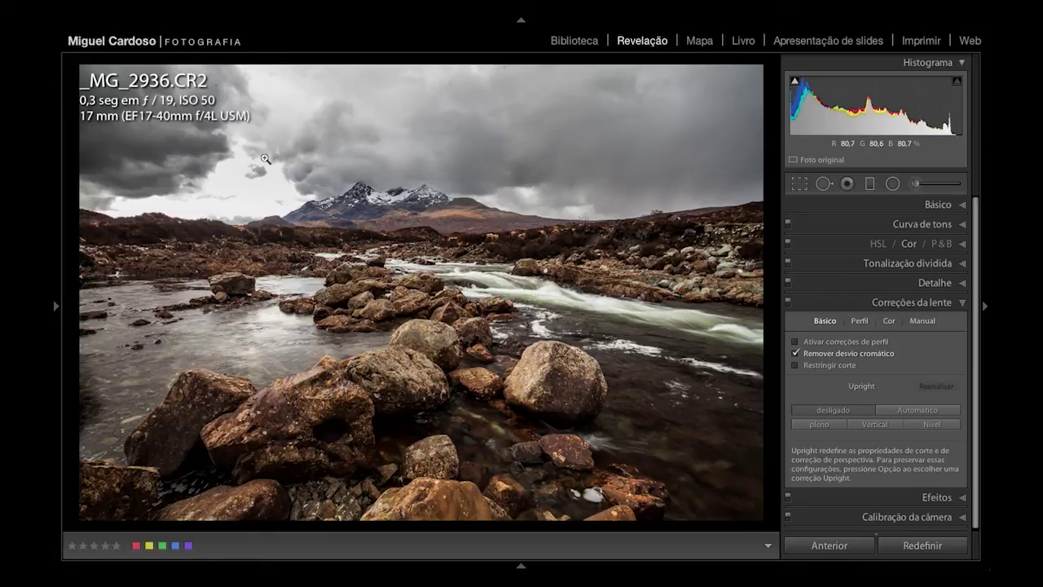
Step: Cycle the photo info overlay back to exposure details and show the finished photo full screen
key("i")
key("i")
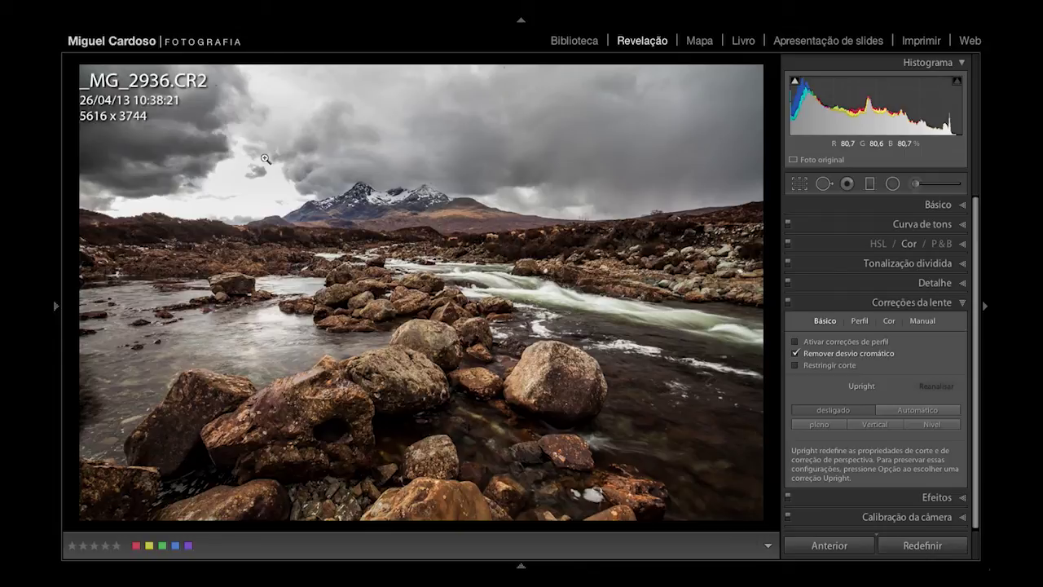
key("i")
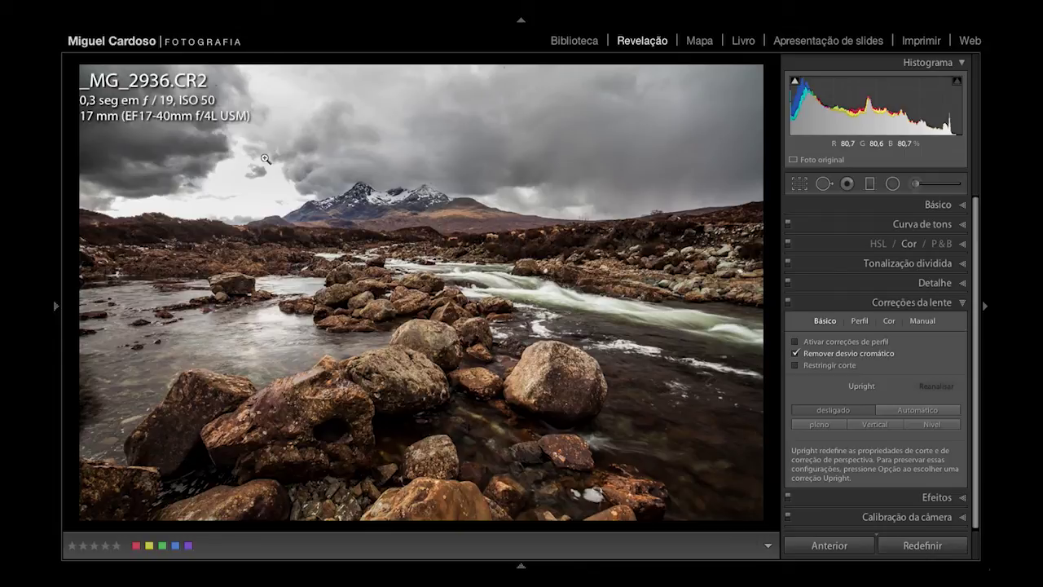
key("i")
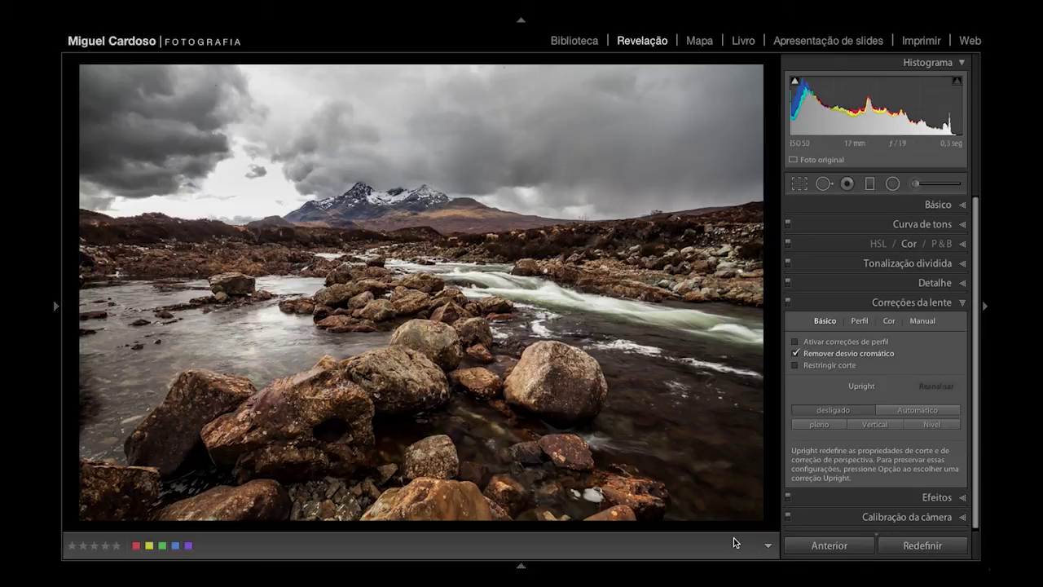
key("f")
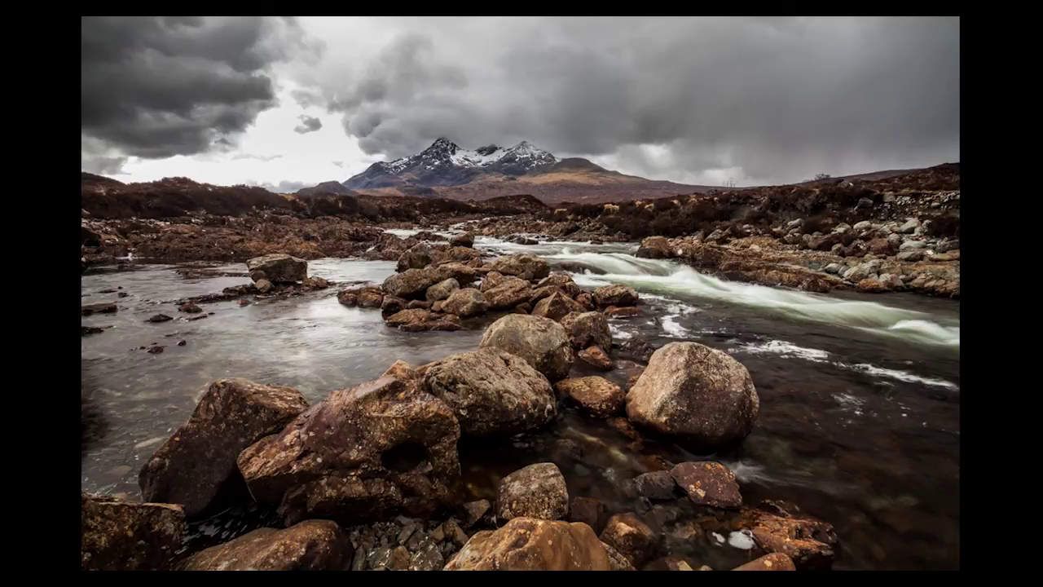